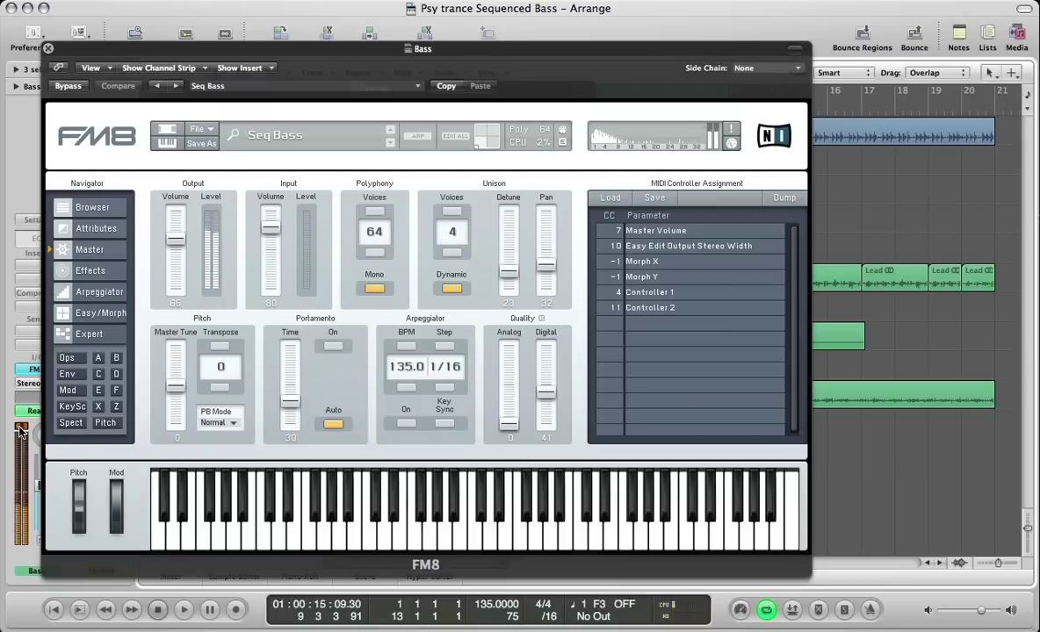
- Create a new blank sound in the FM8 synth and show its operator settings
{"action": "left_click", "coordinate": [206, 130]}
{"action": "left_click", "coordinate": [206, 130]}
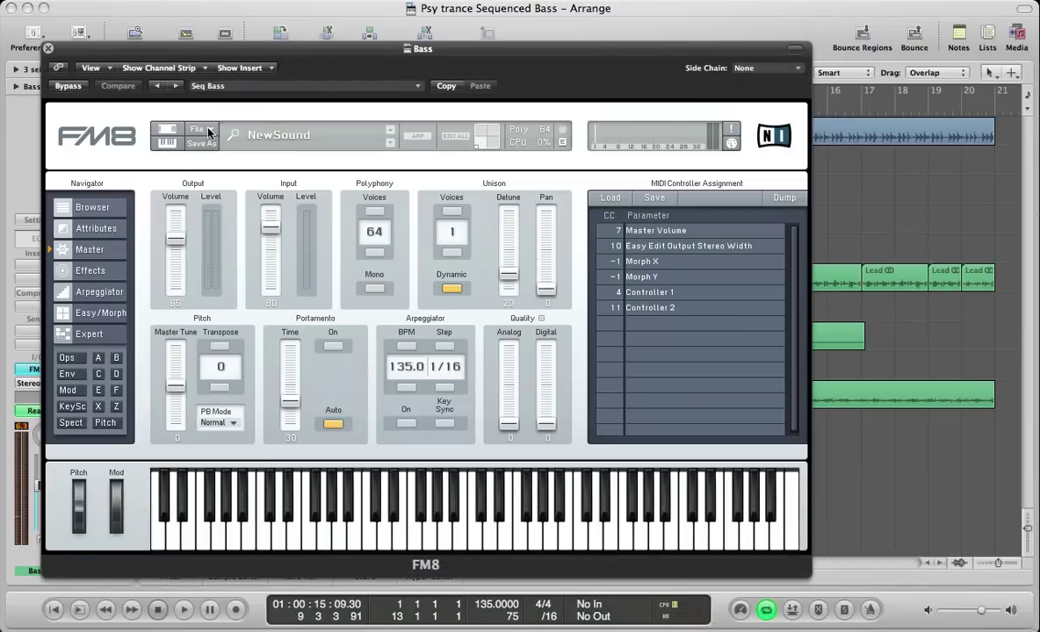
{"action": "left_click", "coordinate": [67, 358]}
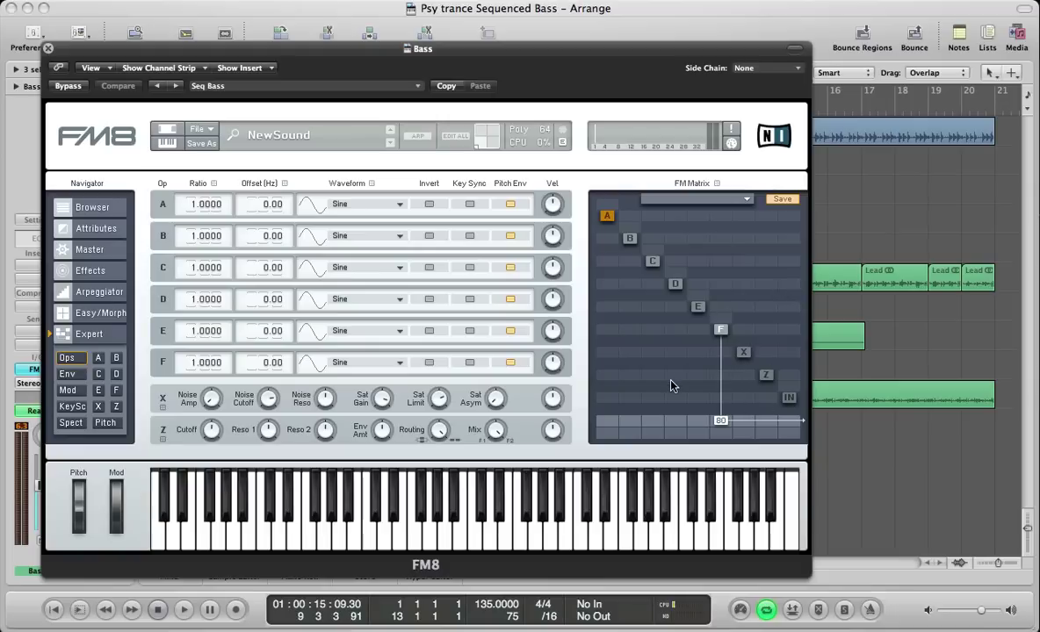
- Set operator F's ratio to 0.4992 and raise its output level to 89
{"action": "left_click", "coordinate": [720, 332]}
{"action": "left_click", "coordinate": [68, 358]}
{"action": "left_click", "coordinate": [194, 367]}
{"action": "type", "text": ".5"}
{"action": "key", "text": "Return"}
{"action": "scroll", "coordinate": [217, 372], "scroll_direction": "down", "scroll_amount": 1}
{"action": "left_click_drag", "start_coordinate": [723, 428], "coordinate": [727, 422]}
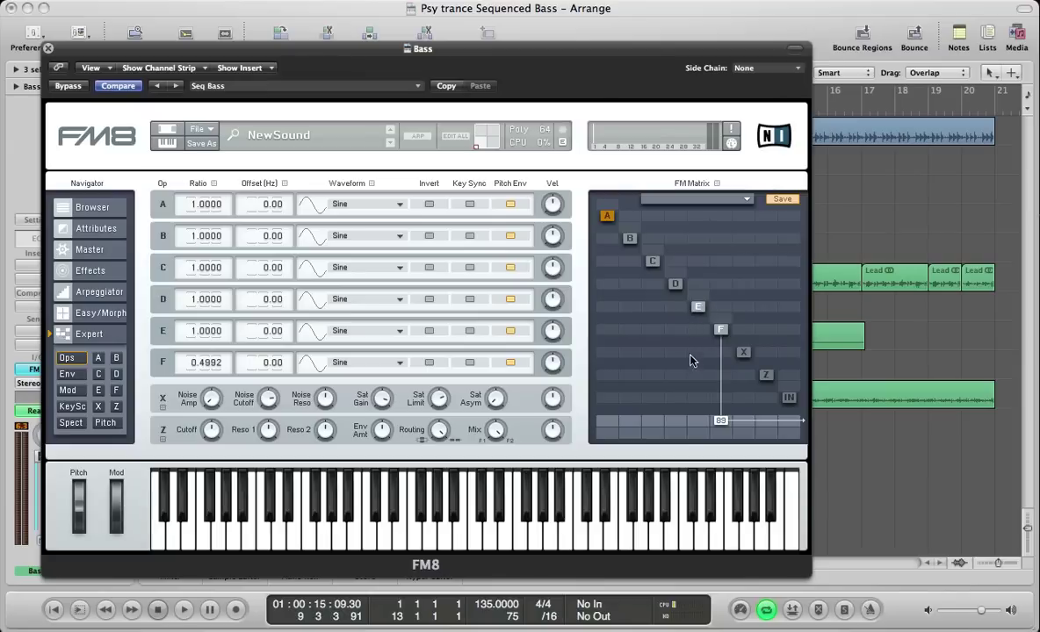
- Send operator E to the output at 37 with a 0.5 ratio, and let it modulate operator F by 19
{"action": "left_click_drag", "start_coordinate": [698, 422], "coordinate": [711, 398]}
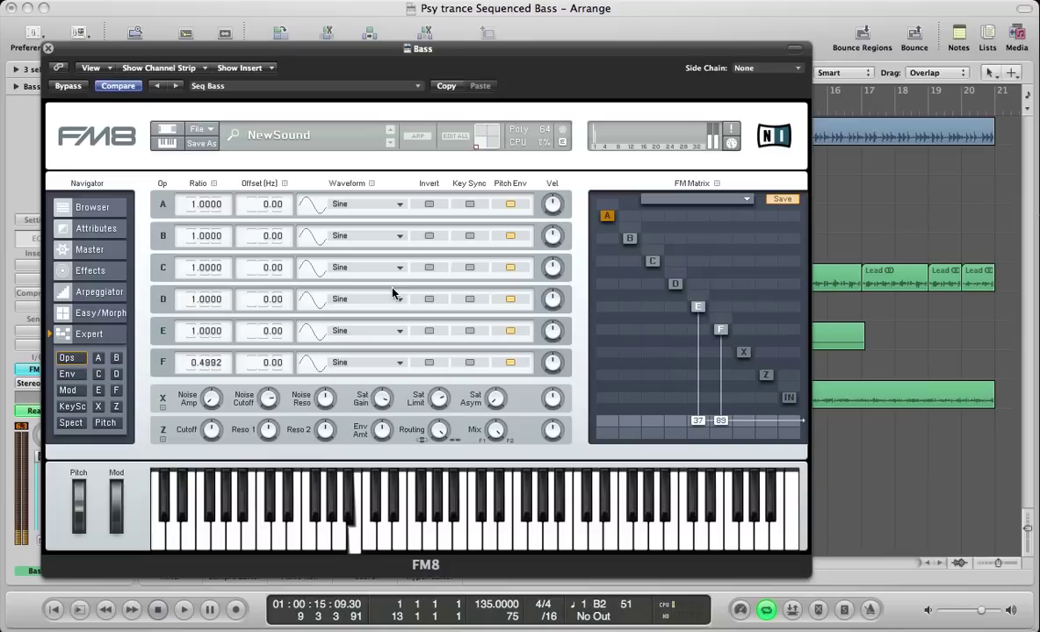
{"action": "type", "text": "0.5"}
{"action": "key", "text": "Return"}
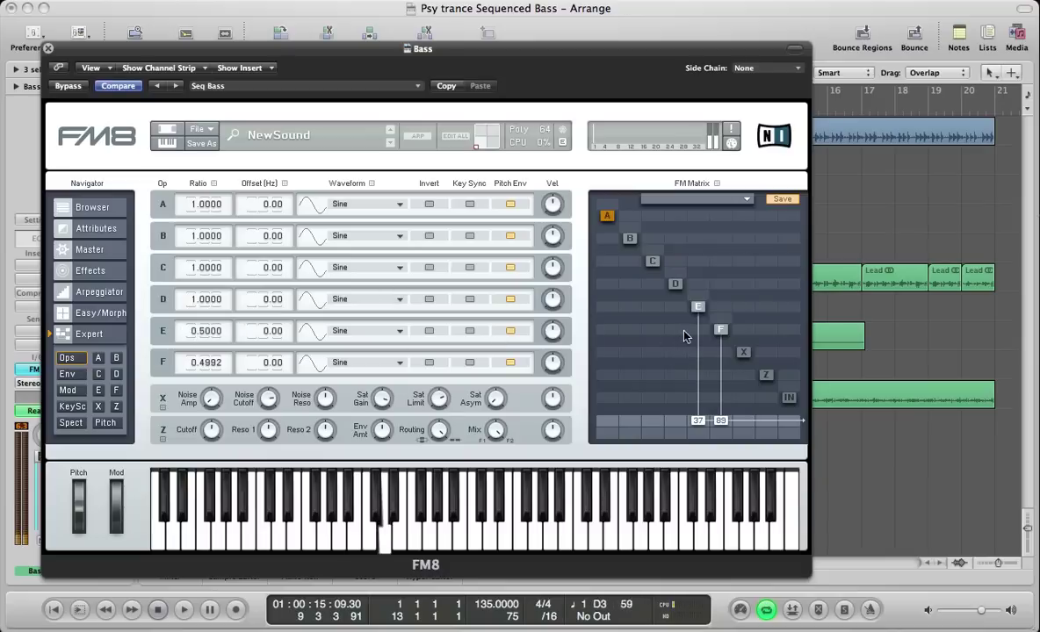
{"action": "left_click_drag", "start_coordinate": [697, 335], "coordinate": [708, 323]}
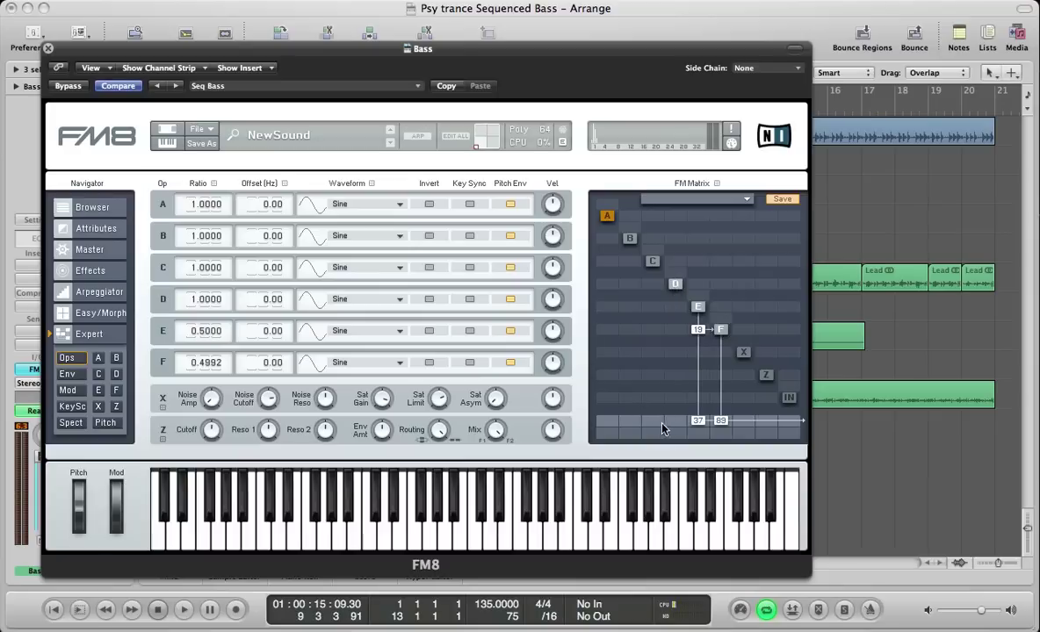
- Send operator D to the output at 54 with a Parabol waveform and 0.75 ratio, modulated by operator C at 42
{"action": "left_click_drag", "start_coordinate": [677, 423], "coordinate": [687, 382]}
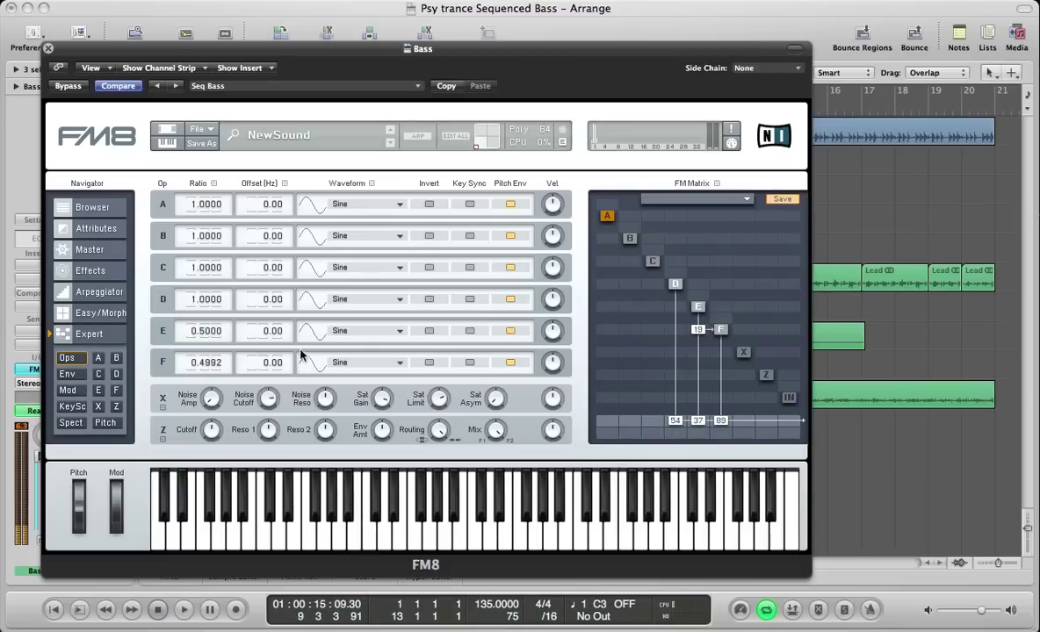
{"action": "left_click", "coordinate": [339, 299]}
{"action": "left_click", "coordinate": [345, 152]}
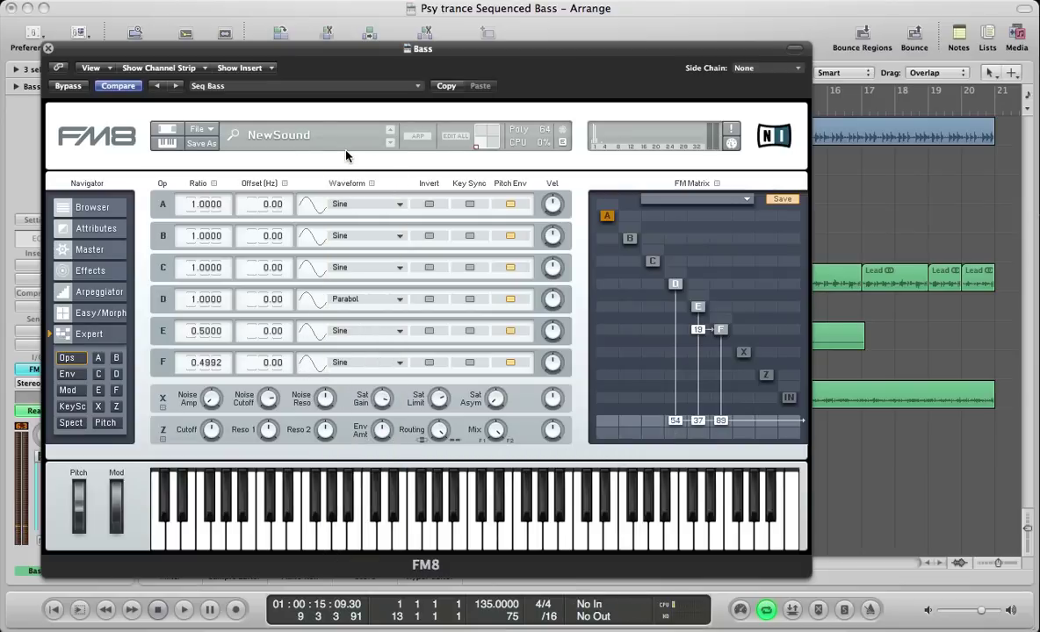
{"action": "left_click", "coordinate": [207, 303]}
{"action": "type", "text": ".75"}
{"action": "key", "text": "Return"}
{"action": "left_click_drag", "start_coordinate": [654, 291], "coordinate": [666, 260]}
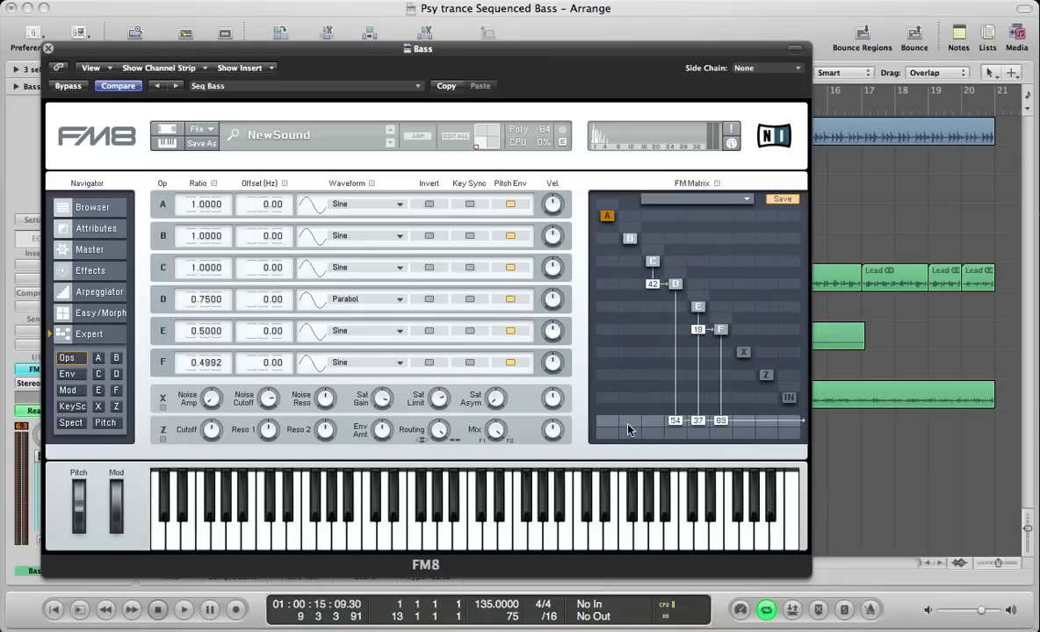
- Output operator B at 40 with a Short Tristate waveform and 0.25 ratio, modulating C by 21 and modulated by C at 31
{"action": "left_click_drag", "start_coordinate": [629, 426], "coordinate": [651, 397]}
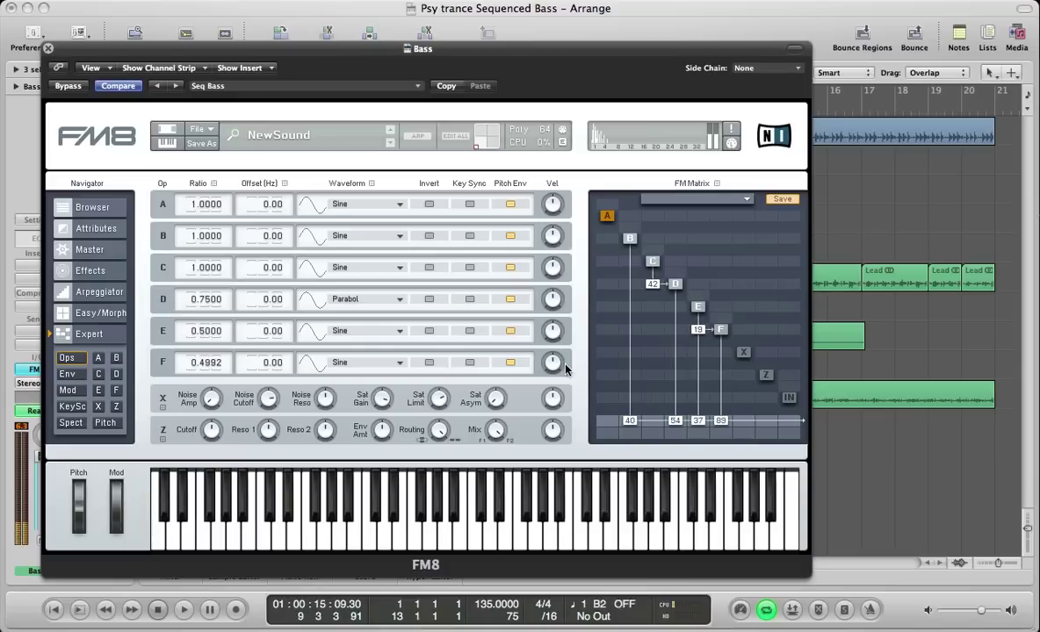
{"action": "left_click", "coordinate": [337, 235]}
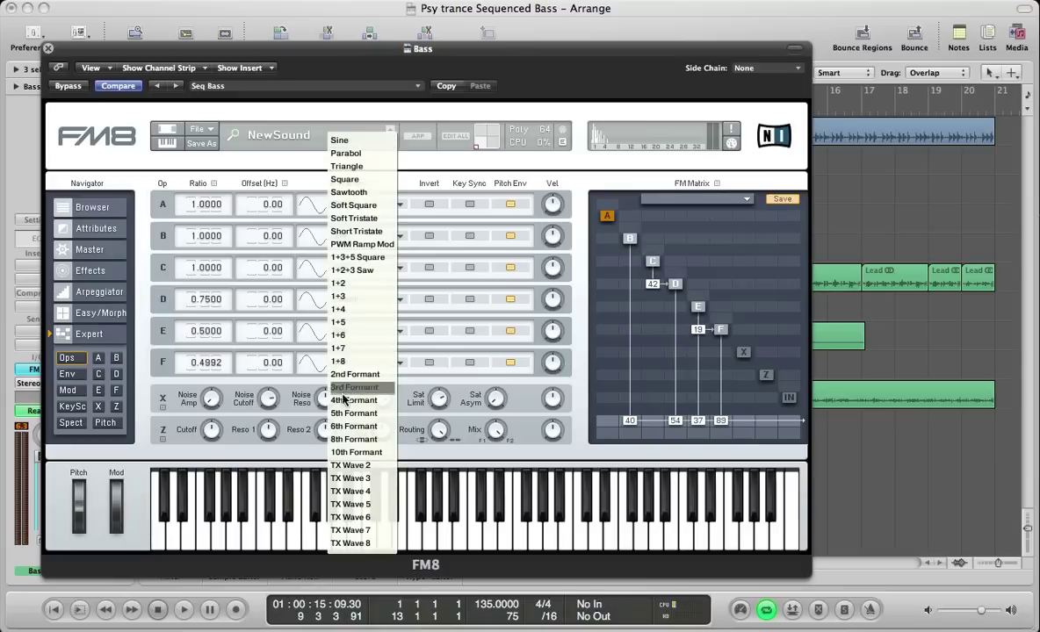
{"action": "left_click", "coordinate": [344, 231]}
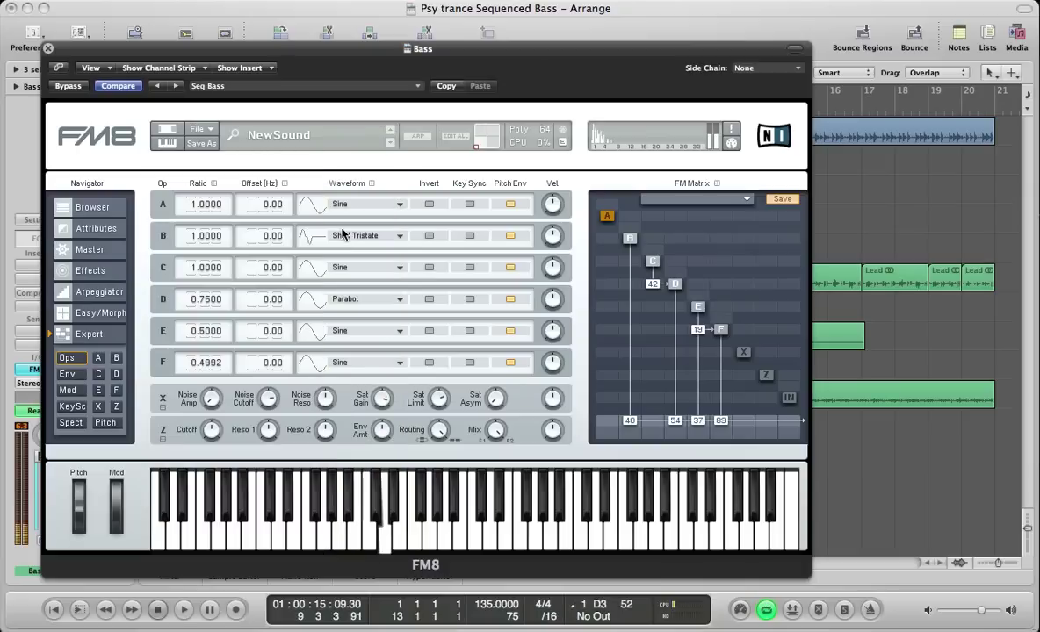
{"action": "double_click", "coordinate": [202, 235]}
{"action": "type", "text": "0.25"}
{"action": "key", "text": "Return"}
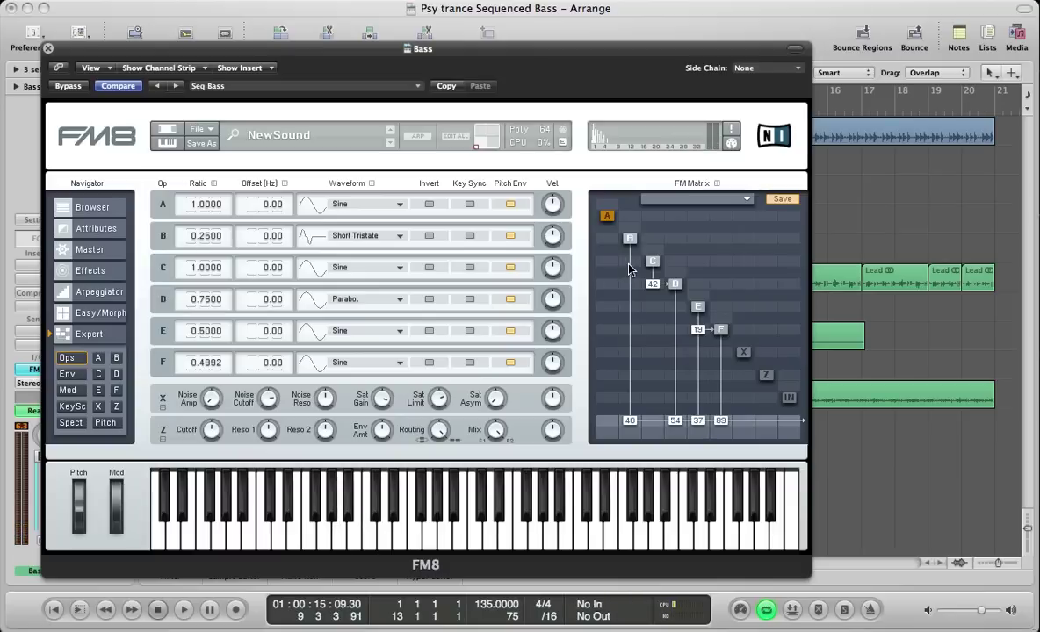
{"action": "left_click_drag", "start_coordinate": [638, 265], "coordinate": [640, 255]}
{"action": "left_click_drag", "start_coordinate": [656, 243], "coordinate": [658, 222]}
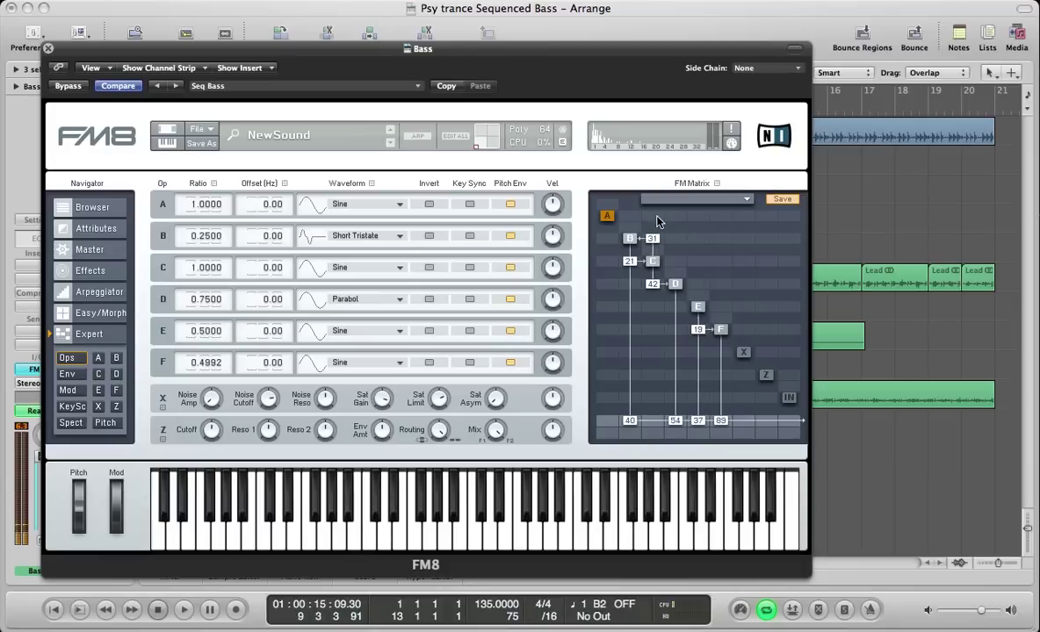
- Enable operator A and set its ratio to 0.5
{"action": "left_click", "coordinate": [604, 217]}
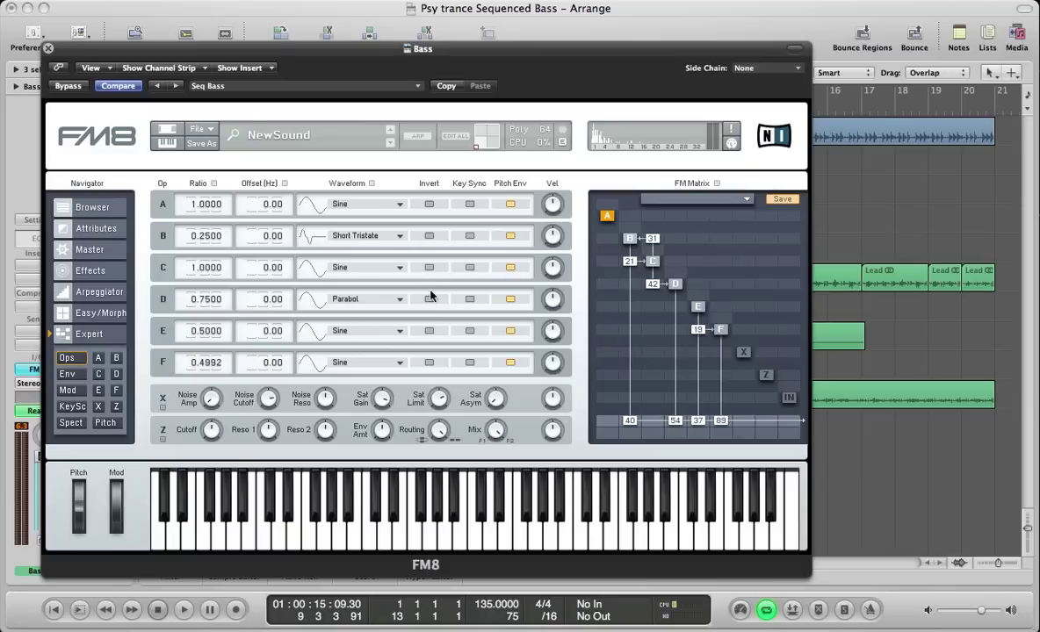
{"action": "double_click", "coordinate": [202, 203]}
{"action": "type", "text": ".5"}
{"action": "key", "text": "Return"}
- Route operator A to modulate B by 10, D by 24, E by 35 and F by 39
{"action": "left_click_drag", "start_coordinate": [604, 243], "coordinate": [620, 230]}
{"action": "left_click_drag", "start_coordinate": [607, 284], "coordinate": [619, 278]}
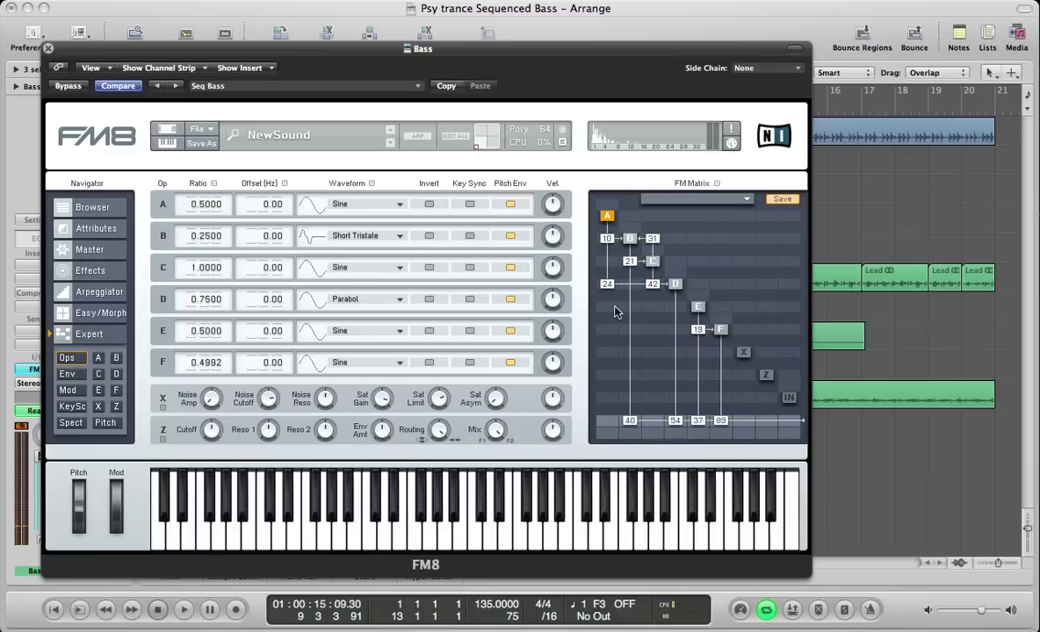
{"action": "left_click_drag", "start_coordinate": [617, 312], "coordinate": [618, 299]}
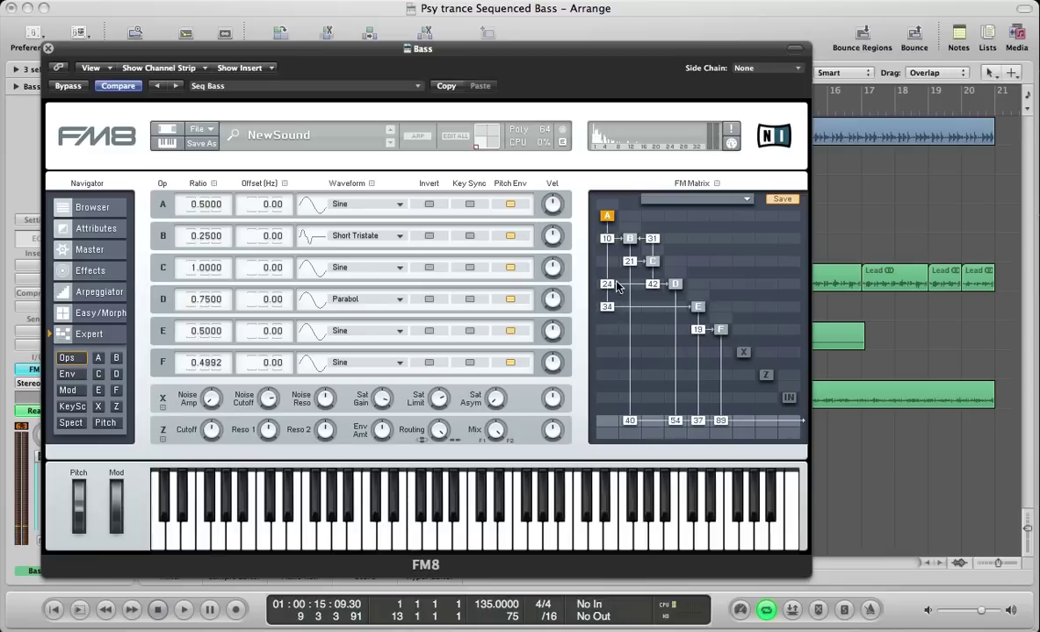
{"action": "left_click_drag", "start_coordinate": [607, 306], "coordinate": [609, 313]}
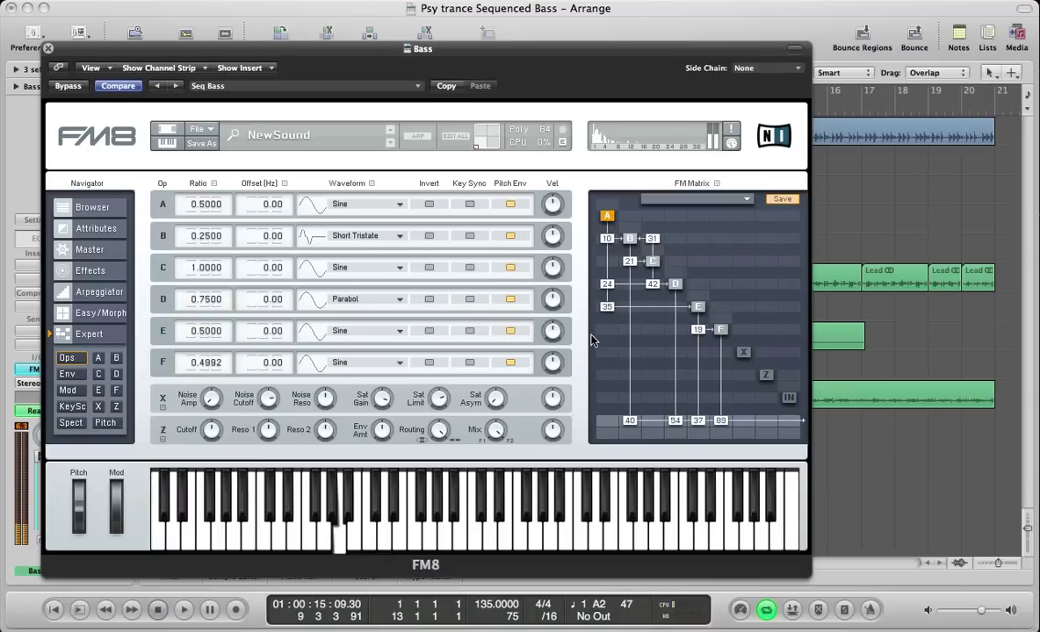
{"action": "left_click_drag", "start_coordinate": [606, 339], "coordinate": [610, 312]}
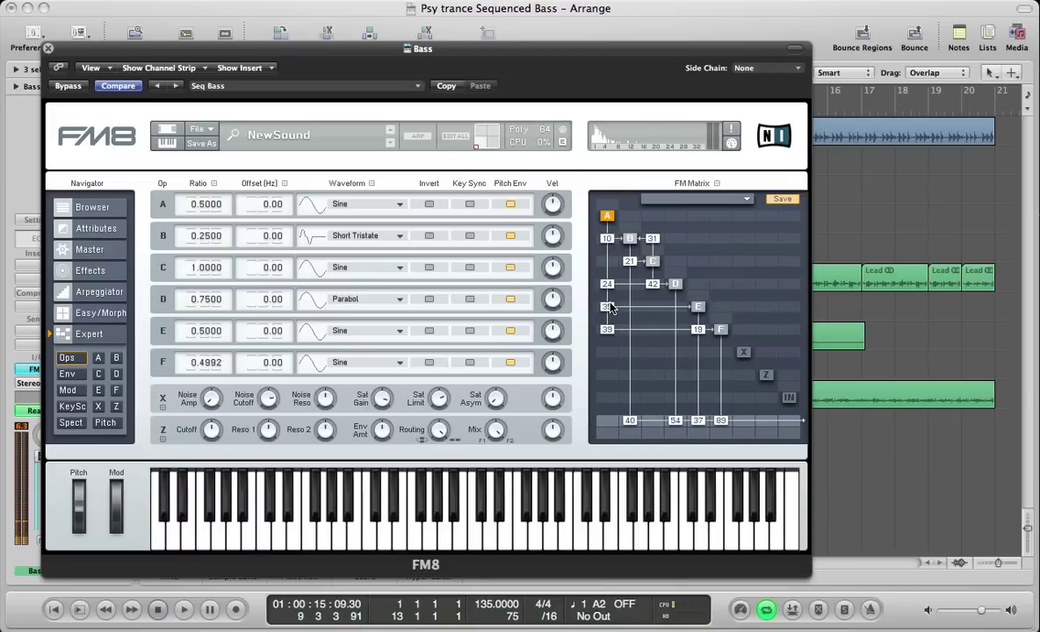
- Add self-feedback in the FM matrix: A at 36, C at 14, D at 14, E at 10 and F at 20
{"action": "left_click_drag", "start_coordinate": [606, 208], "coordinate": [613, 182]}
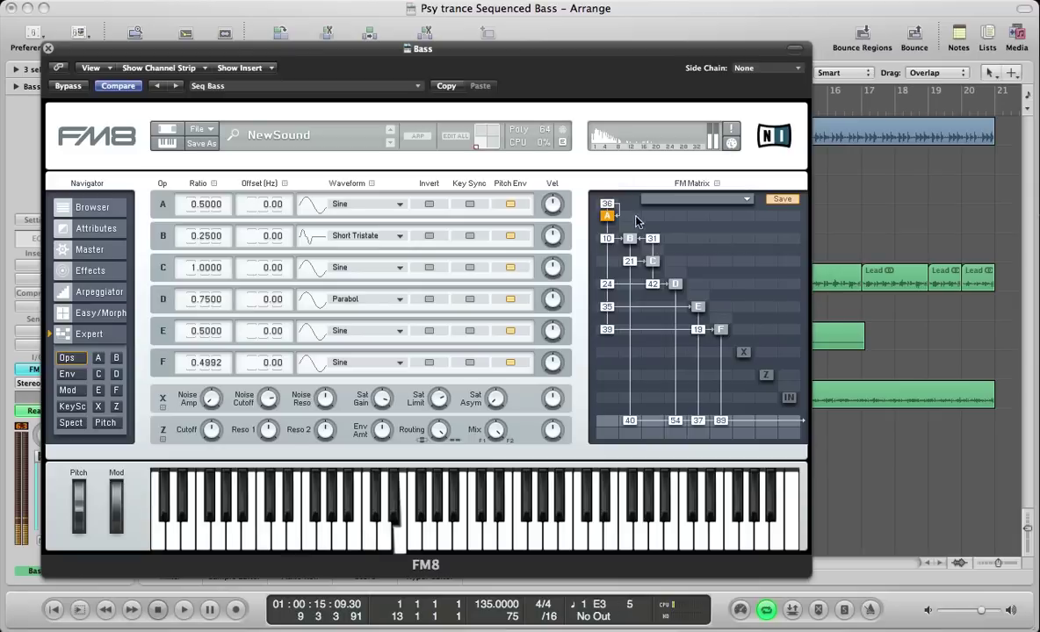
{"action": "left_click_drag", "start_coordinate": [653, 249], "coordinate": [669, 244]}
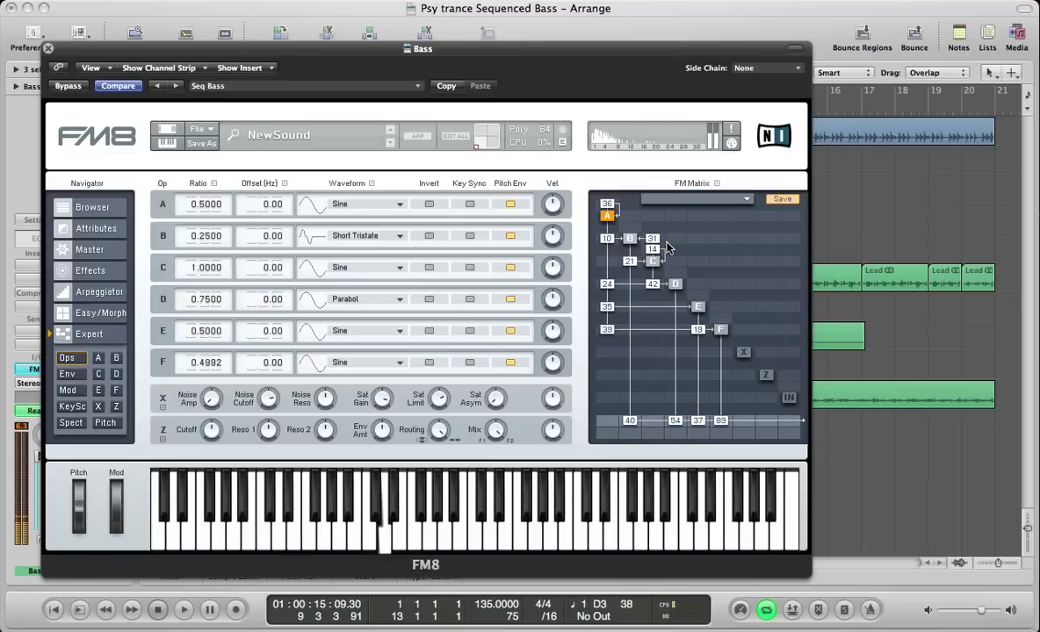
{"action": "left_click_drag", "start_coordinate": [676, 278], "coordinate": [733, 314]}
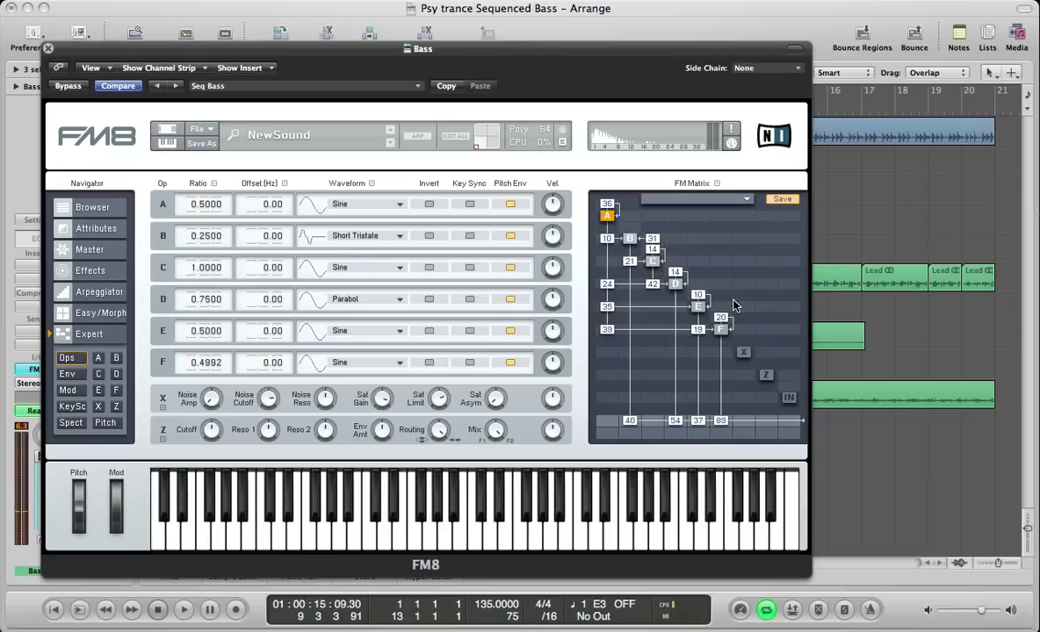
- Make the sound mono with 4 unison voices, detune 25 and pan 31, and set the digital quality to 41
{"action": "left_click", "coordinate": [88, 252]}
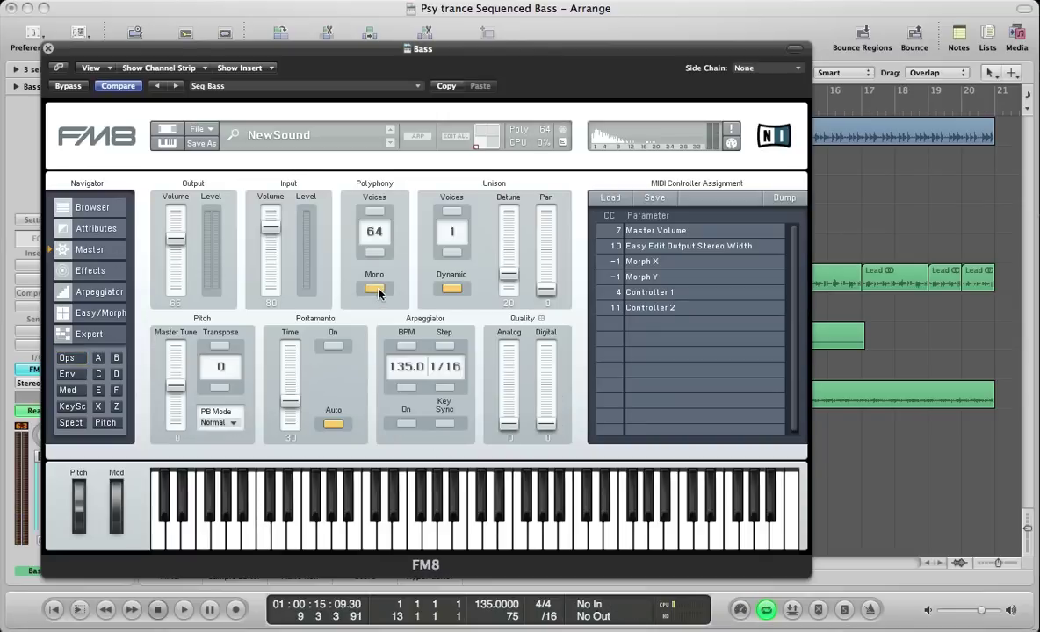
{"action": "left_click", "coordinate": [450, 211]}
{"action": "left_click", "coordinate": [451, 211]}
{"action": "left_click", "coordinate": [450, 211]}
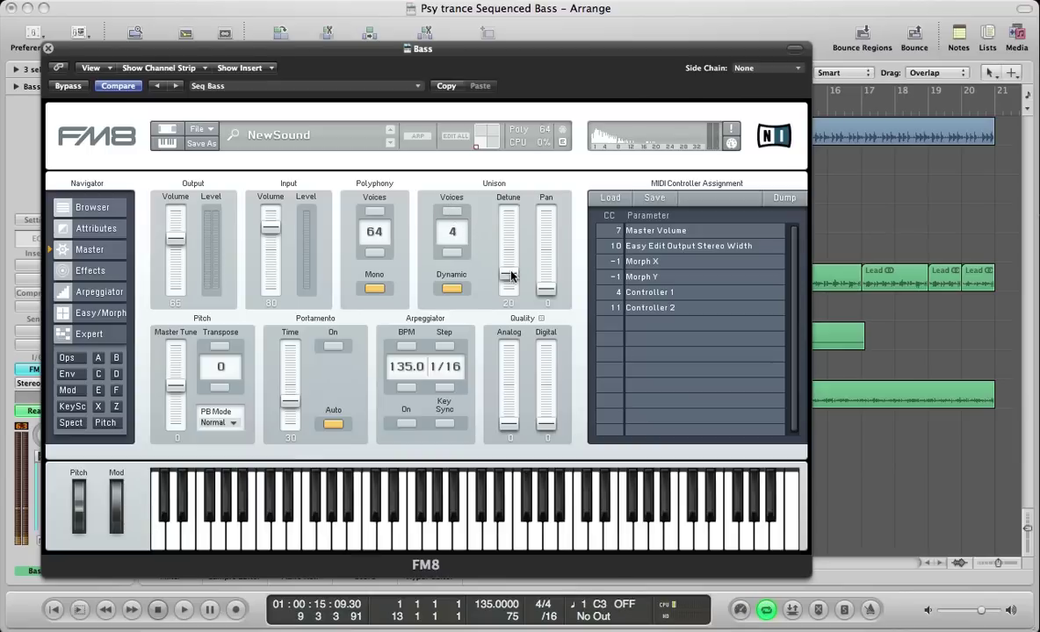
{"action": "left_click_drag", "start_coordinate": [509, 277], "coordinate": [548, 264]}
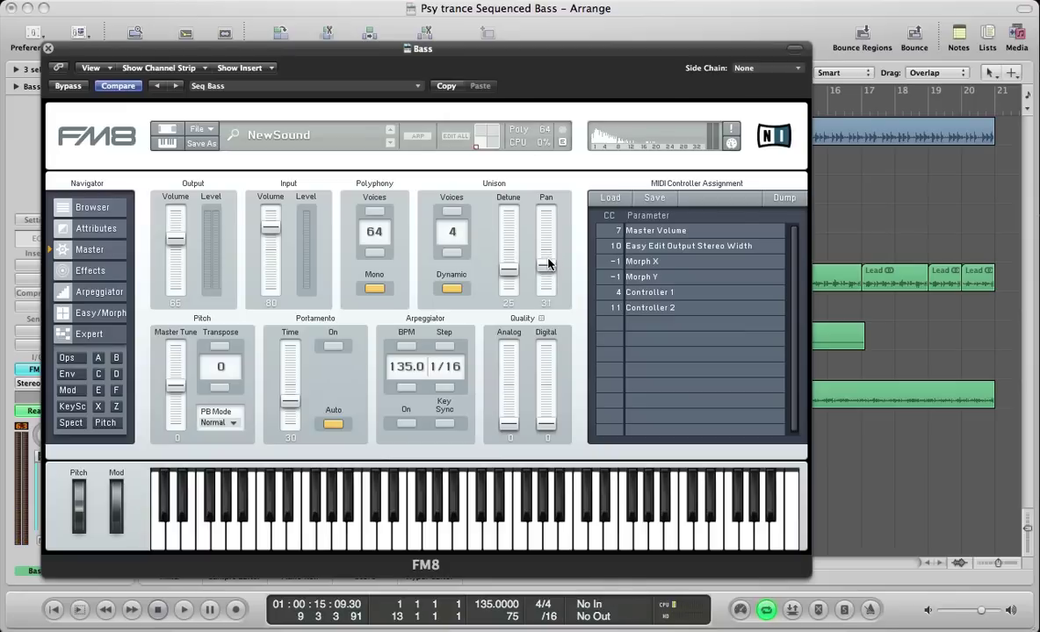
{"action": "left_click_drag", "start_coordinate": [546, 424], "coordinate": [553, 383]}
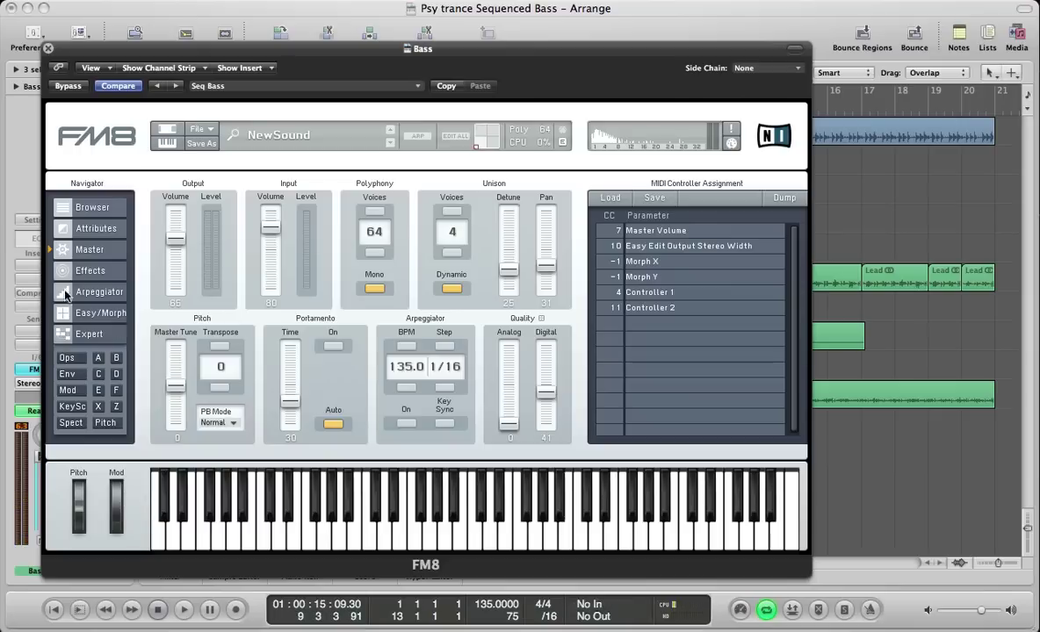
- Link the envelopes of operators A through F
{"action": "left_click", "coordinate": [65, 375]}
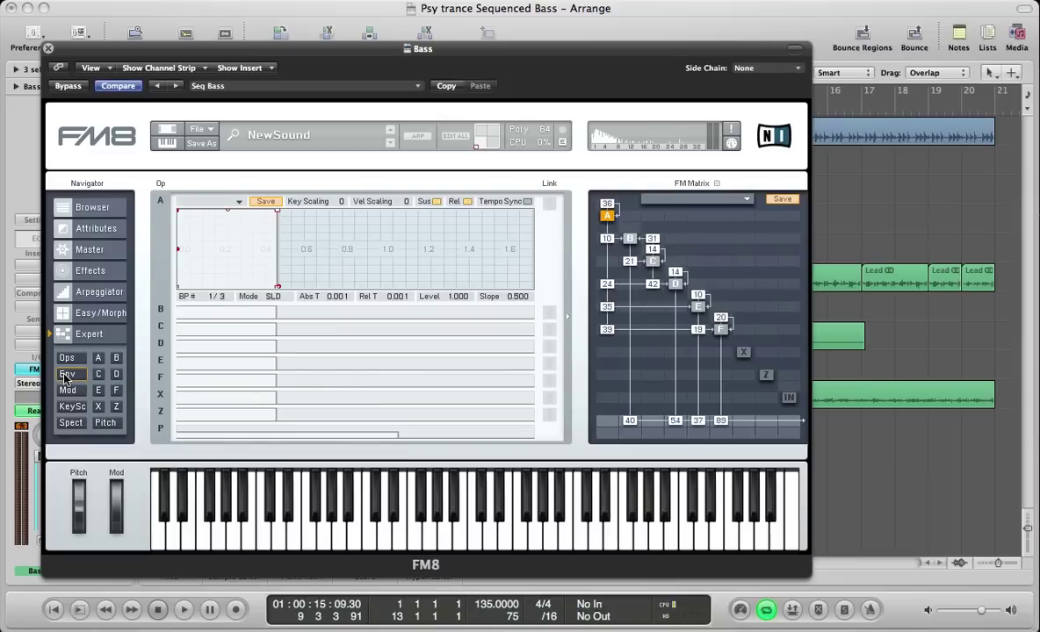
{"action": "left_click", "coordinate": [211, 379]}
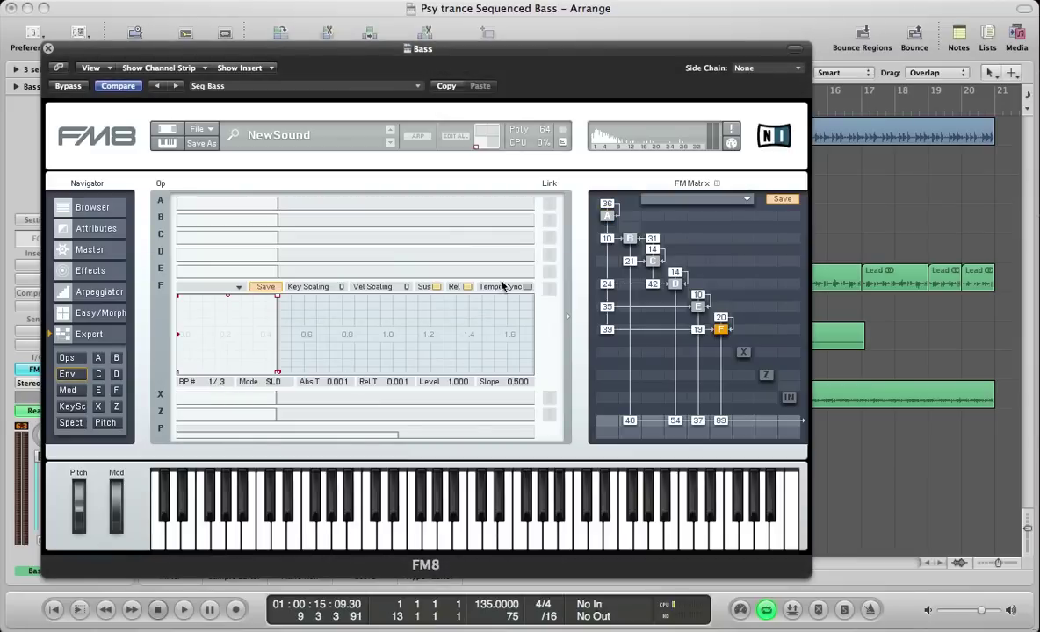
{"action": "left_click", "coordinate": [549, 254]}
{"action": "left_click", "coordinate": [549, 272]}
{"action": "left_click", "coordinate": [548, 288]}
{"action": "left_click", "coordinate": [548, 237]}
{"action": "left_click", "coordinate": [548, 220]}
{"action": "left_click", "coordinate": [549, 203]}
- Turn on tempo sync for the envelopes of the linked operators, from F up to A
{"action": "left_click", "coordinate": [526, 287]}
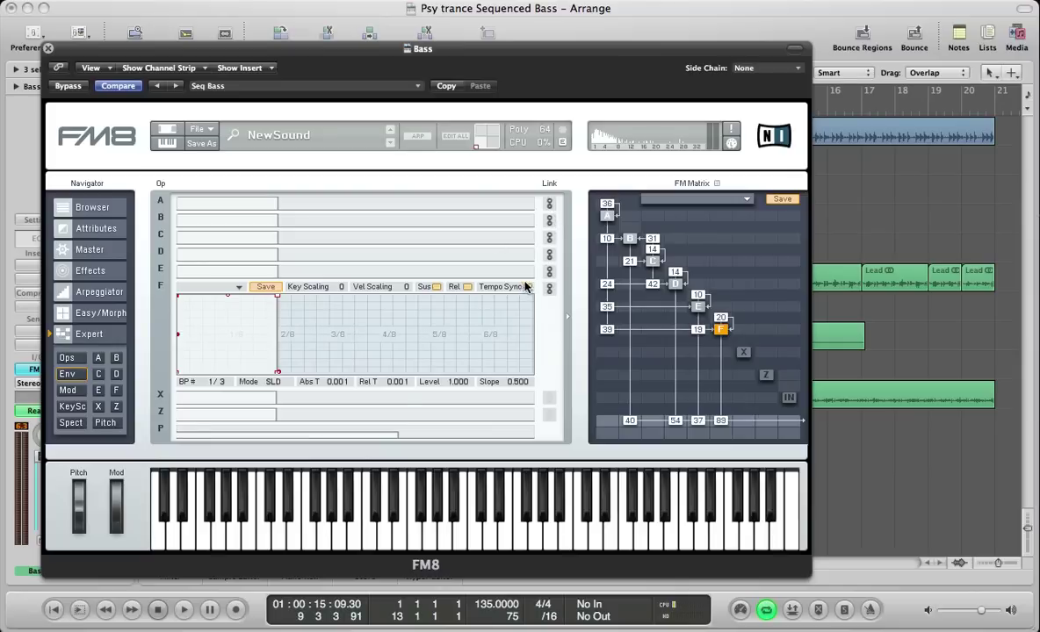
{"action": "left_click", "coordinate": [525, 271]}
{"action": "left_click", "coordinate": [528, 256]}
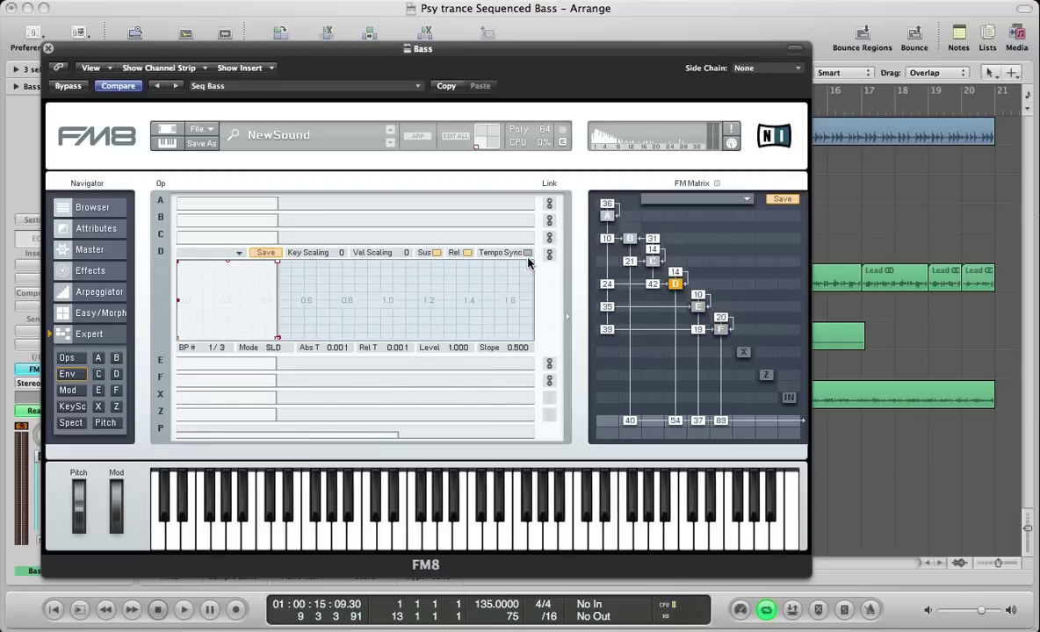
{"action": "left_click", "coordinate": [529, 235]}
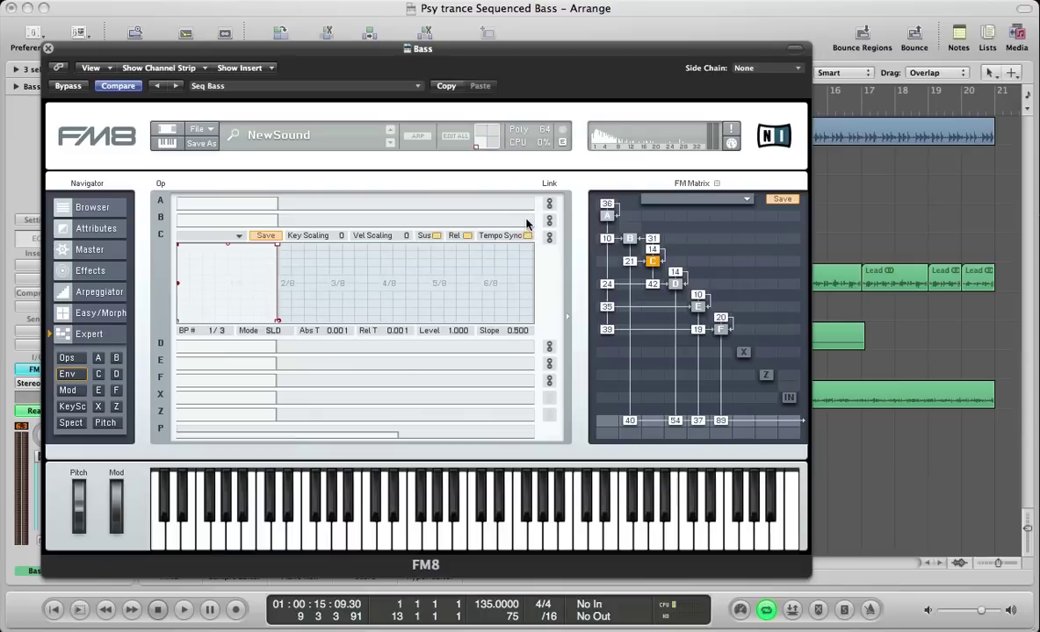
{"action": "left_click", "coordinate": [528, 220]}
{"action": "left_click", "coordinate": [526, 203]}
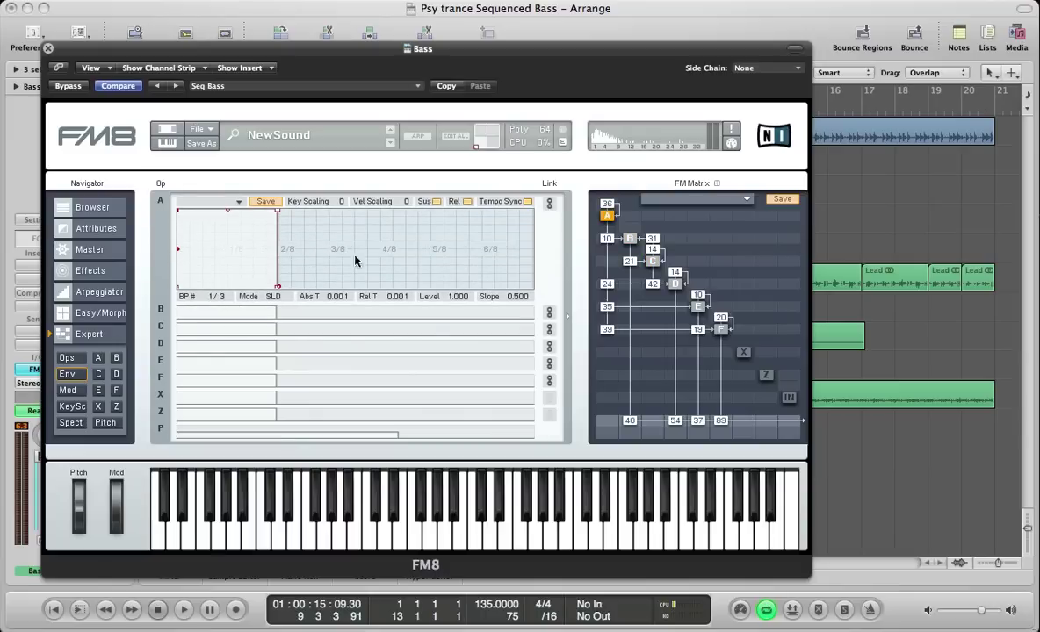
- Lengthen the linked envelope from operator F: give the release a relative time of 0.062 and move the second breakpoint to 1.000 at full level
{"action": "left_click", "coordinate": [258, 382]}
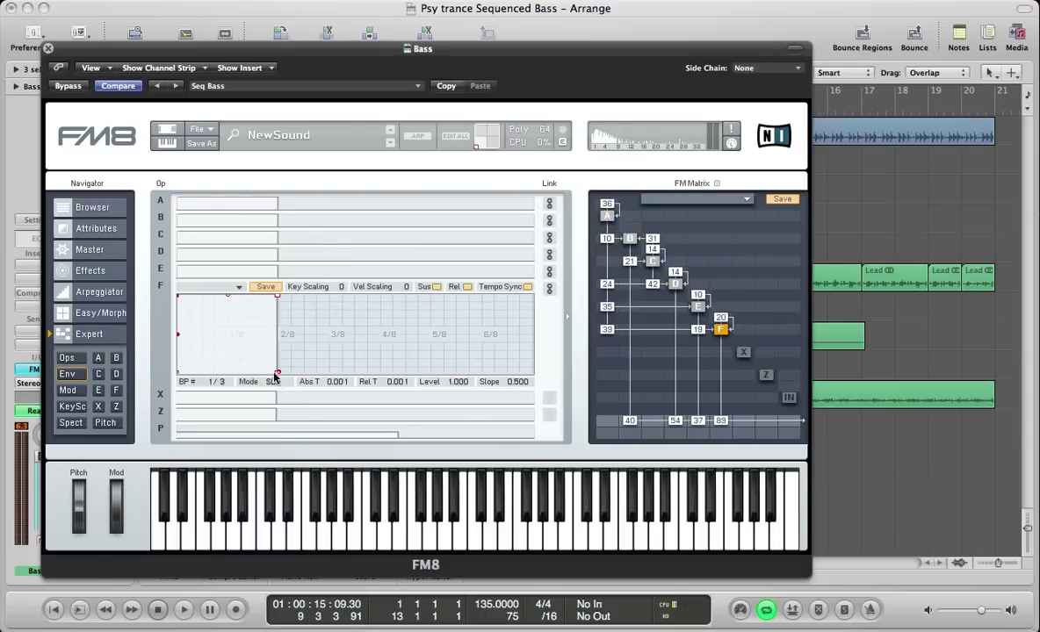
{"action": "left_click_drag", "start_coordinate": [280, 374], "coordinate": [291, 375]}
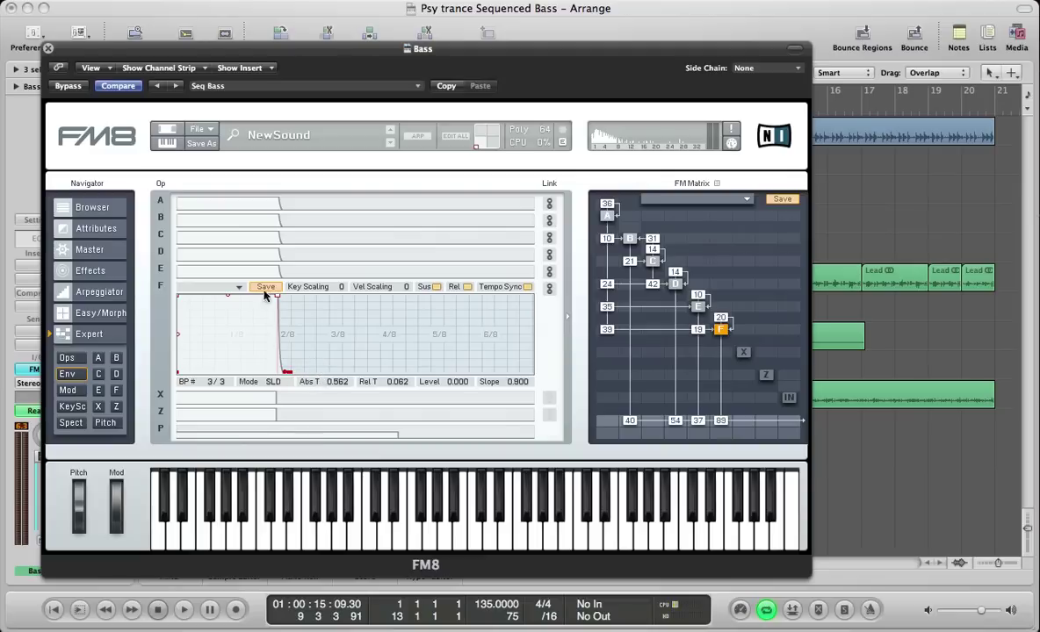
{"action": "left_click_drag", "start_coordinate": [279, 296], "coordinate": [382, 275]}
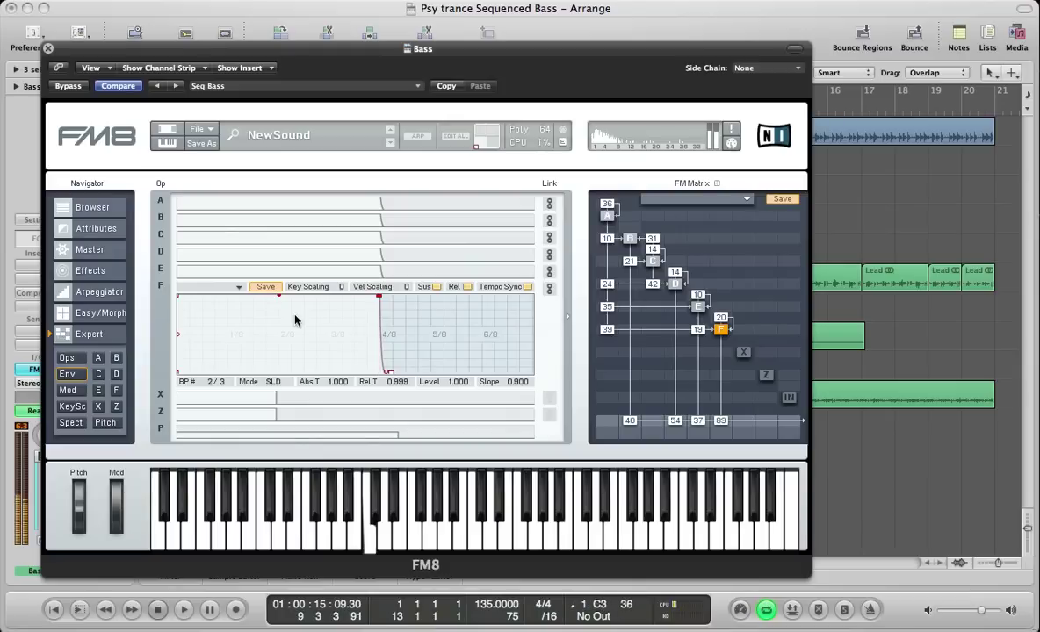
- Add breakpoints near the start of operator F's envelope and curve the decay into breakpoint 2 with a slope of 0.160
{"action": "double_click", "coordinate": [201, 299]}
{"action": "double_click", "coordinate": [211, 300]}
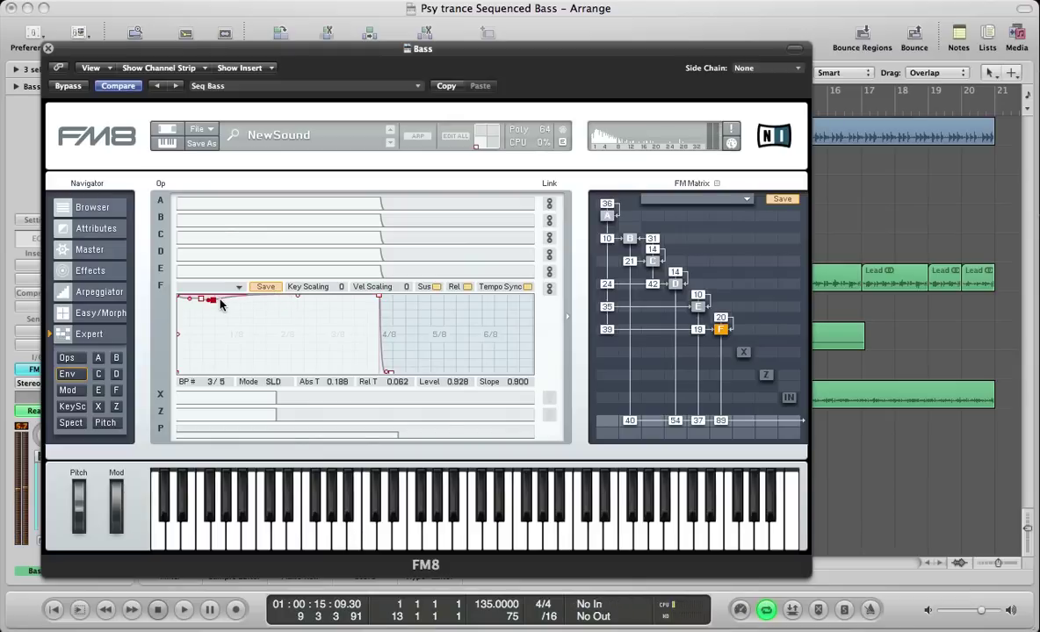
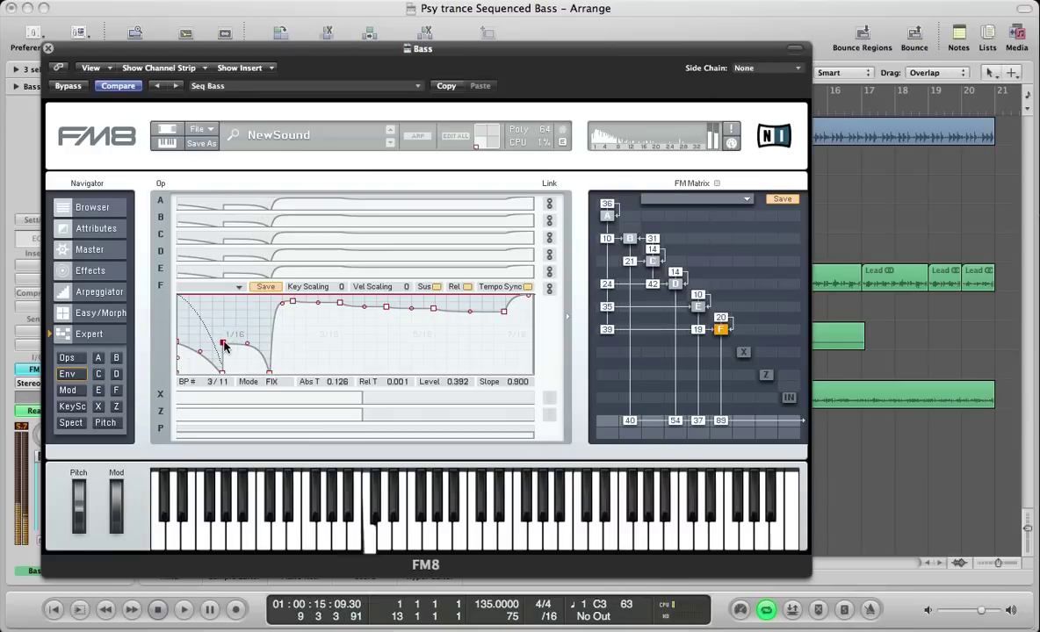
{"action": "left_click_drag", "start_coordinate": [199, 354], "coordinate": [202, 342]}
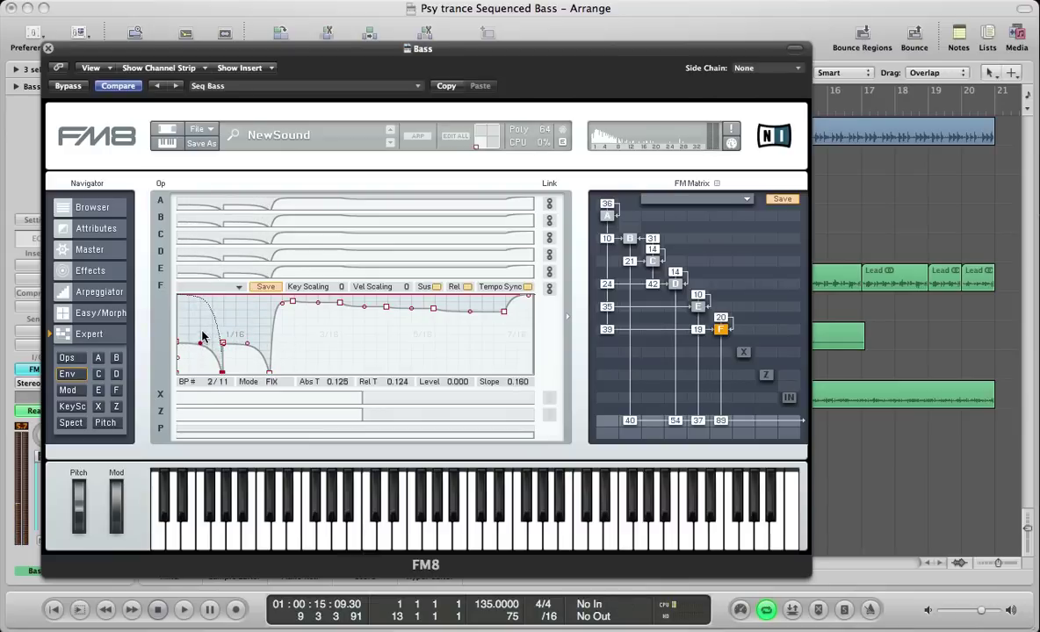
- Place breakpoint 6 at 0.375 with zero level and slope 0.050, and raise breakpoint 7 to full level at 0.376
{"action": "mouse_move", "coordinate": [282, 303]}
{"action": "left_mouse_down"}
{"action": "mouse_move", "coordinate": [270, 296]}
{"action": "mouse_move", "coordinate": [315, 369]}
{"action": "mouse_move", "coordinate": [308, 401]}
{"action": "mouse_move", "coordinate": [294, 344]}
{"action": "mouse_move", "coordinate": [301, 303]}
{"action": "left_mouse_up"}
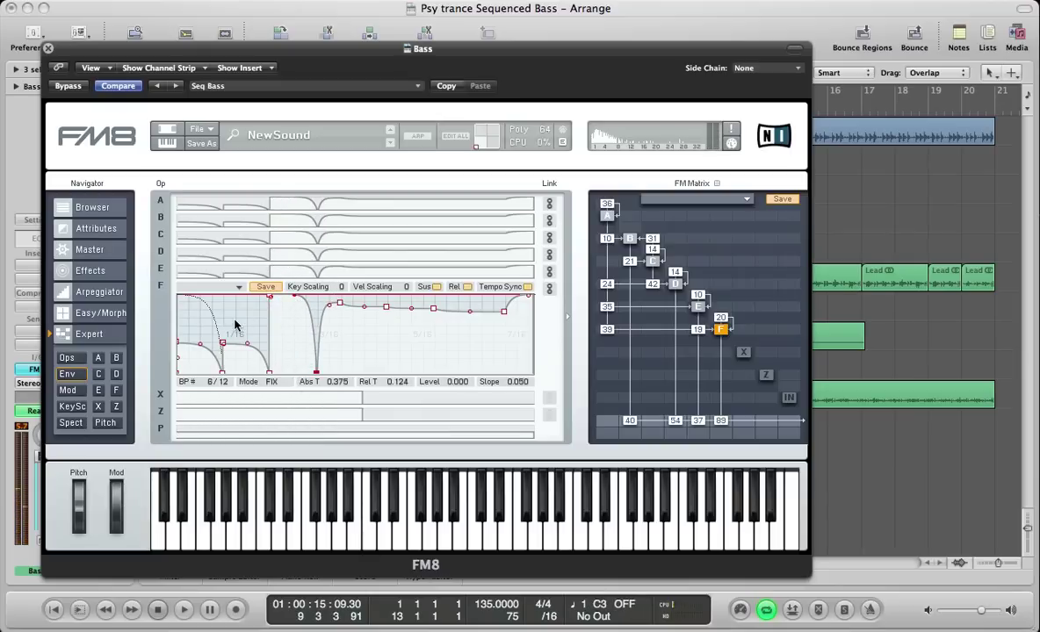
{"action": "scroll", "coordinate": [235, 345], "scroll_direction": "down", "scroll_amount": 2}
{"action": "left_click_drag", "start_coordinate": [306, 304], "coordinate": [288, 291]}
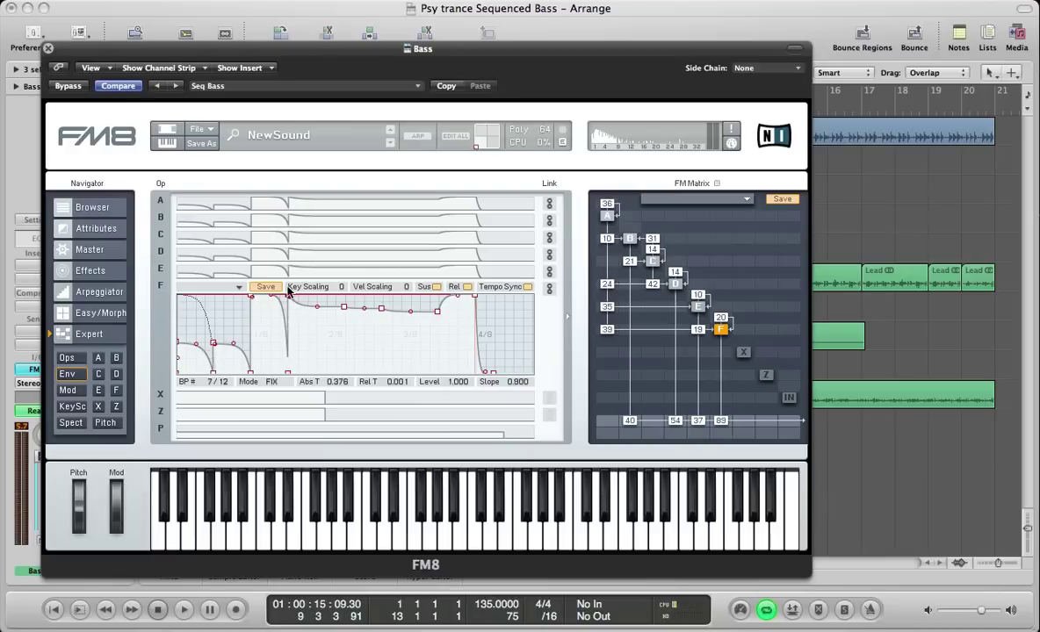
- Insert another breakpoint in operator F's envelope and move breakpoint 8 to 0.500 at zero level with slope 0.250
{"action": "double_click", "coordinate": [312, 310]}
{"action": "scroll", "coordinate": [292, 349], "scroll_direction": "up", "scroll_amount": 3}
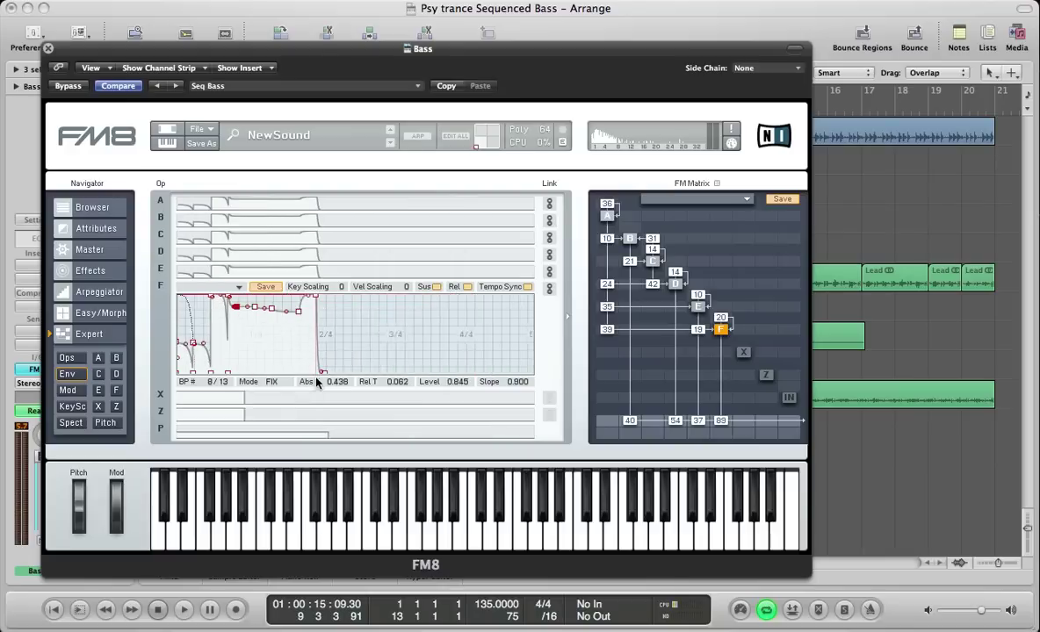
{"action": "scroll", "coordinate": [522, 272], "scroll_direction": "left", "scroll_amount": 2}
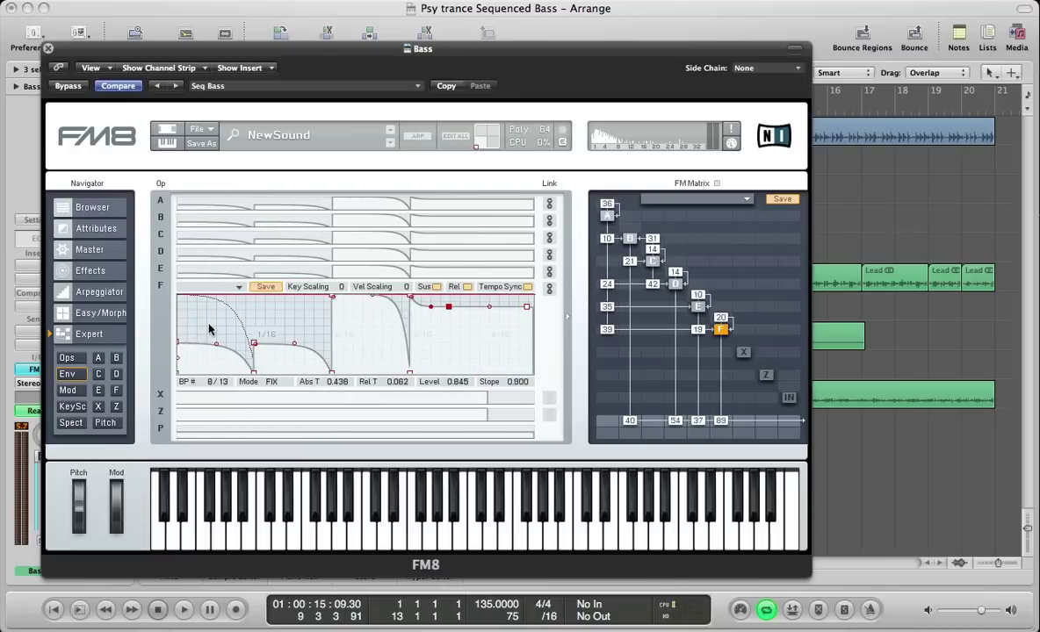
{"action": "scroll", "coordinate": [274, 321], "scroll_direction": "down", "scroll_amount": 4}
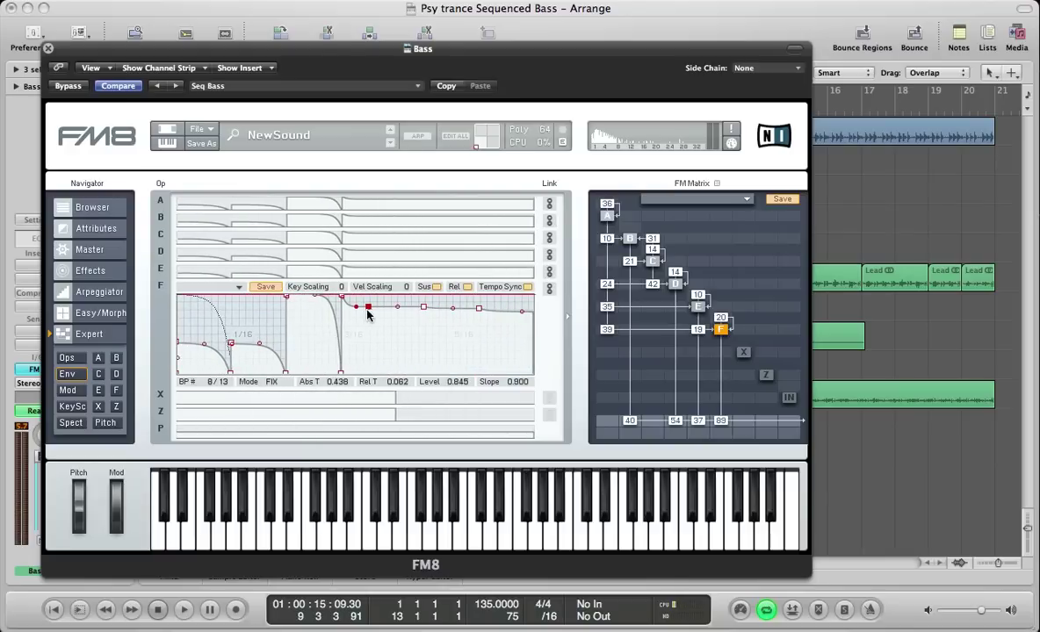
{"action": "left_click_drag", "start_coordinate": [370, 309], "coordinate": [399, 386]}
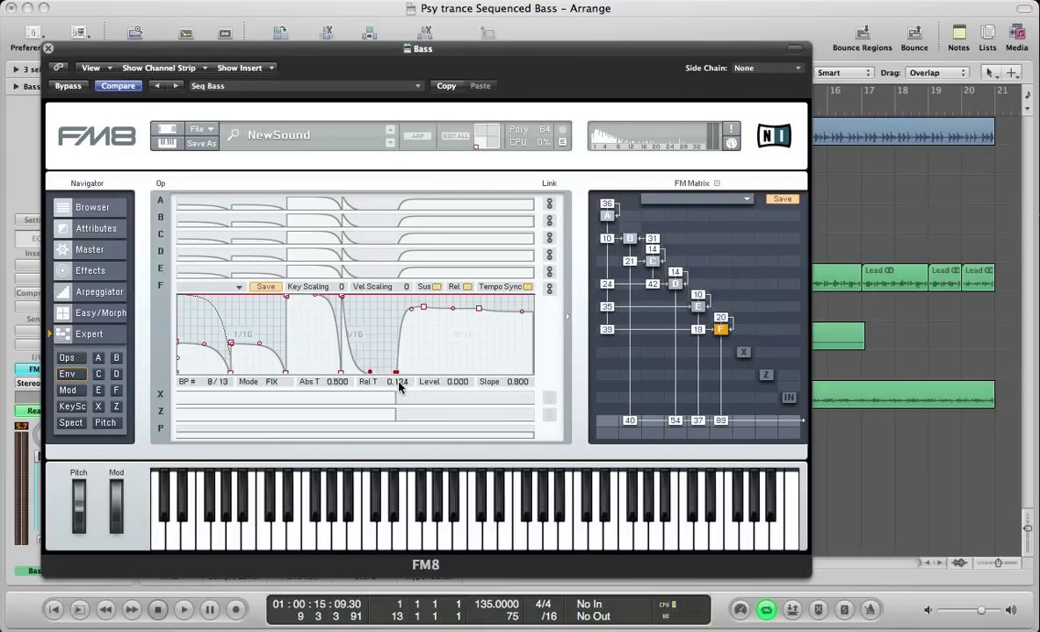
{"action": "scroll", "coordinate": [370, 371], "scroll_direction": "up", "scroll_amount": 3}
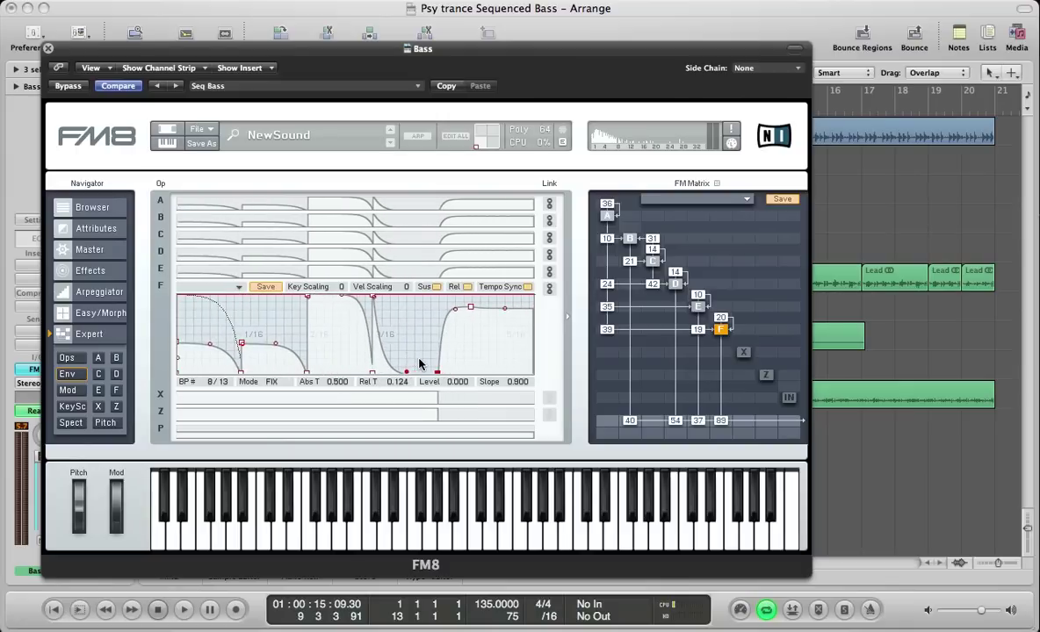
{"action": "left_click_drag", "start_coordinate": [407, 355], "coordinate": [419, 306]}
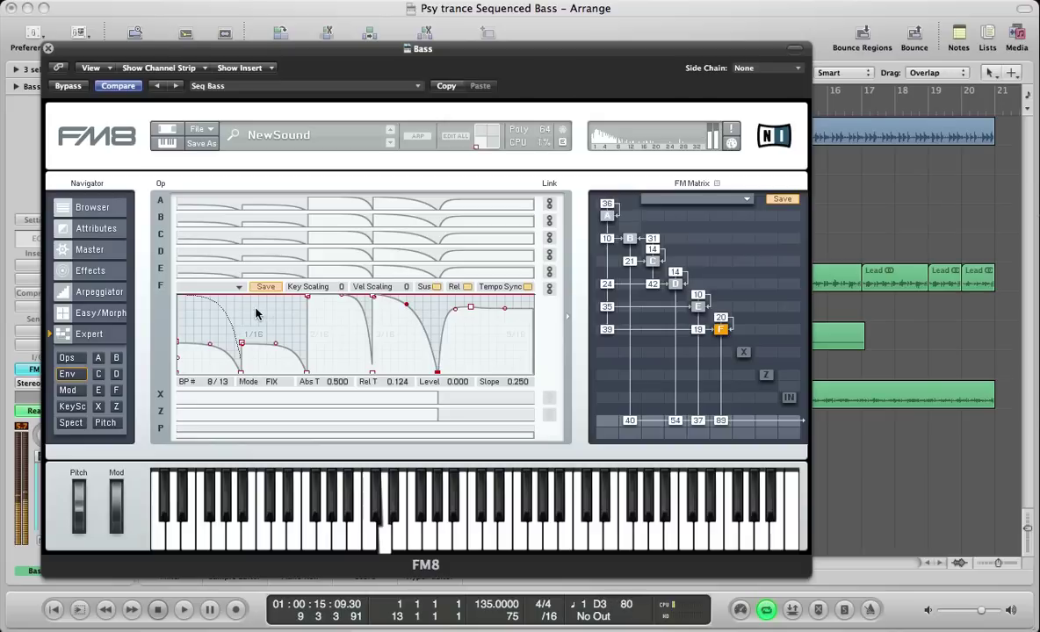
- Move breakpoint 9 back to the 0.500 drop, and add breakpoint 10 at 0.625 with zero level and slope 0.180
{"action": "scroll", "coordinate": [283, 353], "scroll_direction": "down", "scroll_amount": 3}
{"action": "scroll", "coordinate": [285, 358], "scroll_direction": "down", "scroll_amount": 2}
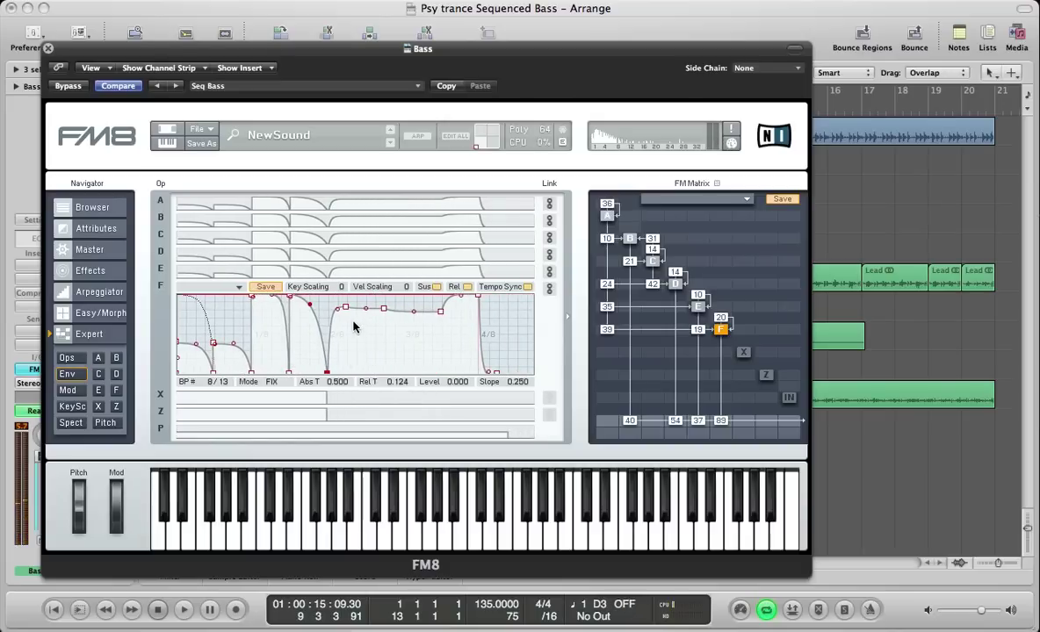
{"action": "scroll", "coordinate": [338, 307], "scroll_direction": "down", "scroll_amount": 1}
{"action": "scroll", "coordinate": [336, 306], "scroll_direction": "down", "scroll_amount": 1}
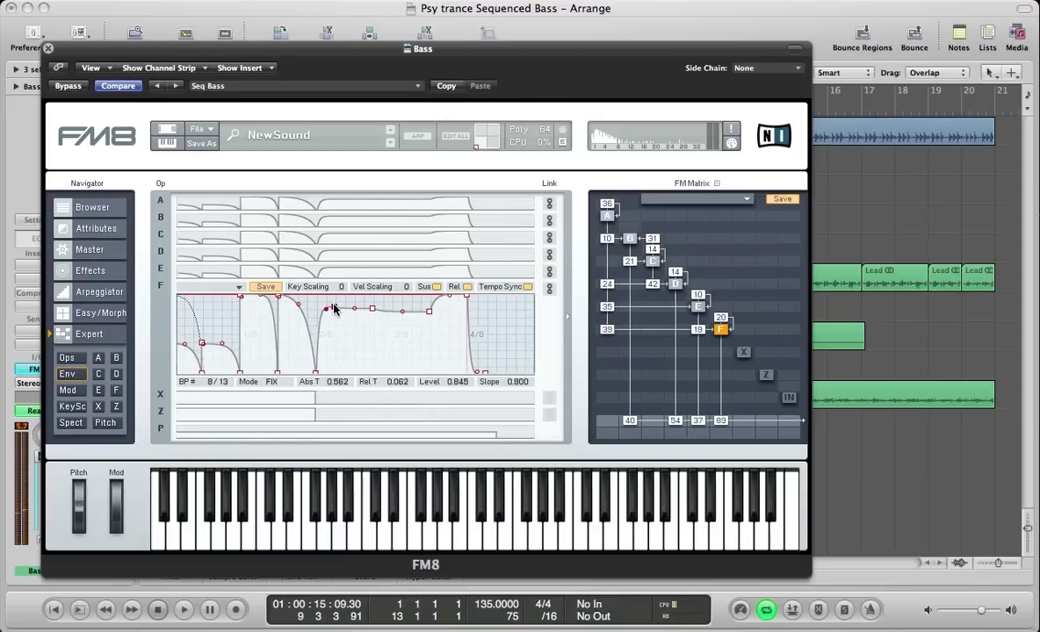
{"action": "left_click_drag", "start_coordinate": [334, 307], "coordinate": [347, 371]}
{"action": "double_click", "coordinate": [334, 306]}
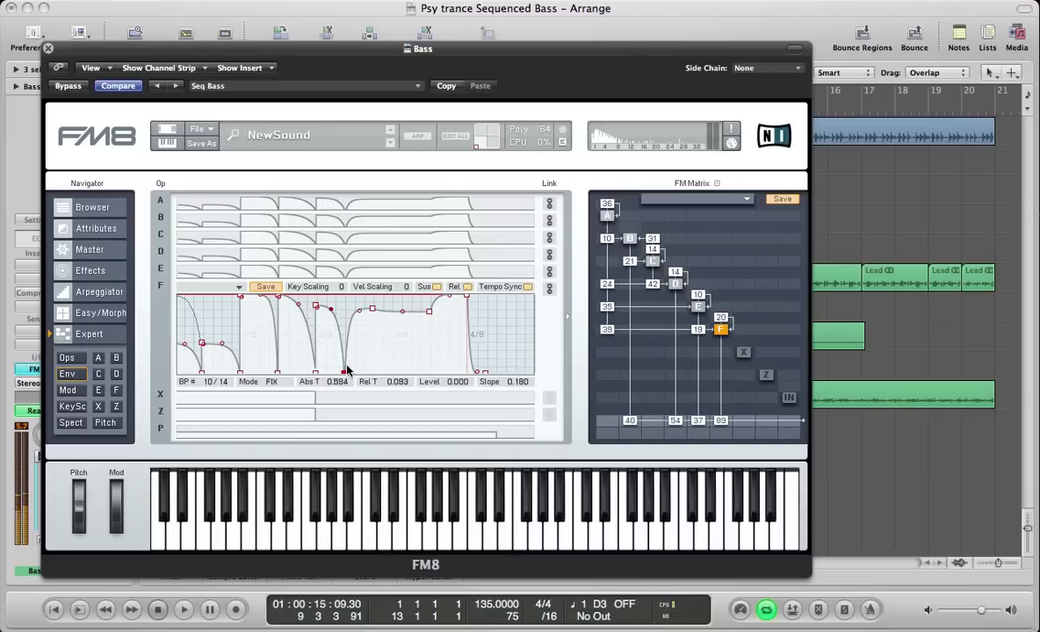
{"action": "left_click_drag", "start_coordinate": [348, 371], "coordinate": [353, 373]}
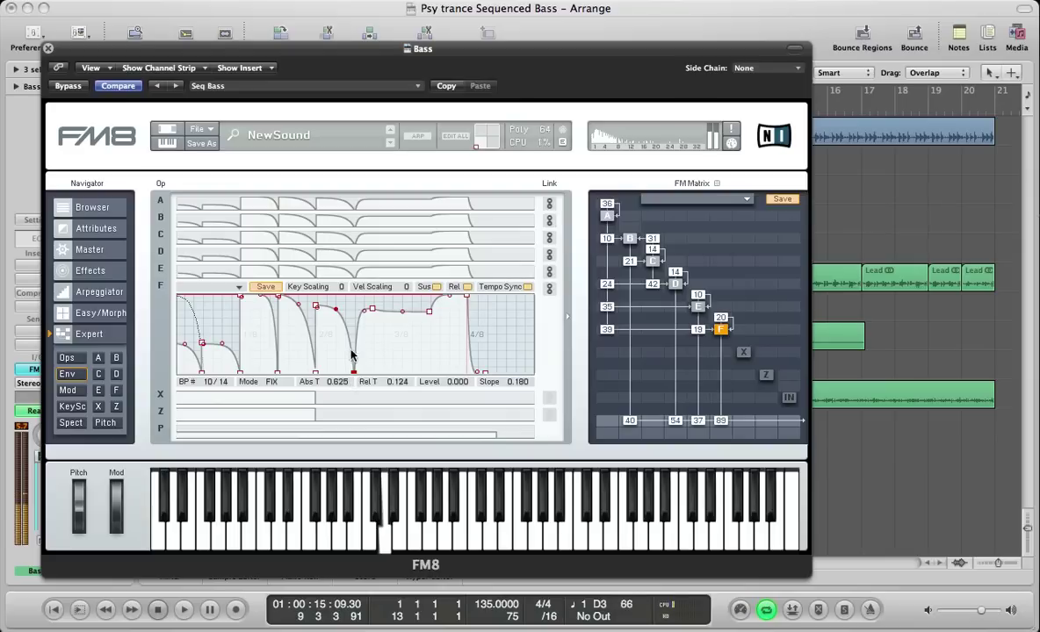
- Add a breakpoint, place breakpoint 12 at 0.750 with zero level, and lower breakpoints 9 and 11, the latter to 0.495 at 0.626
{"action": "double_click", "coordinate": [392, 311]}
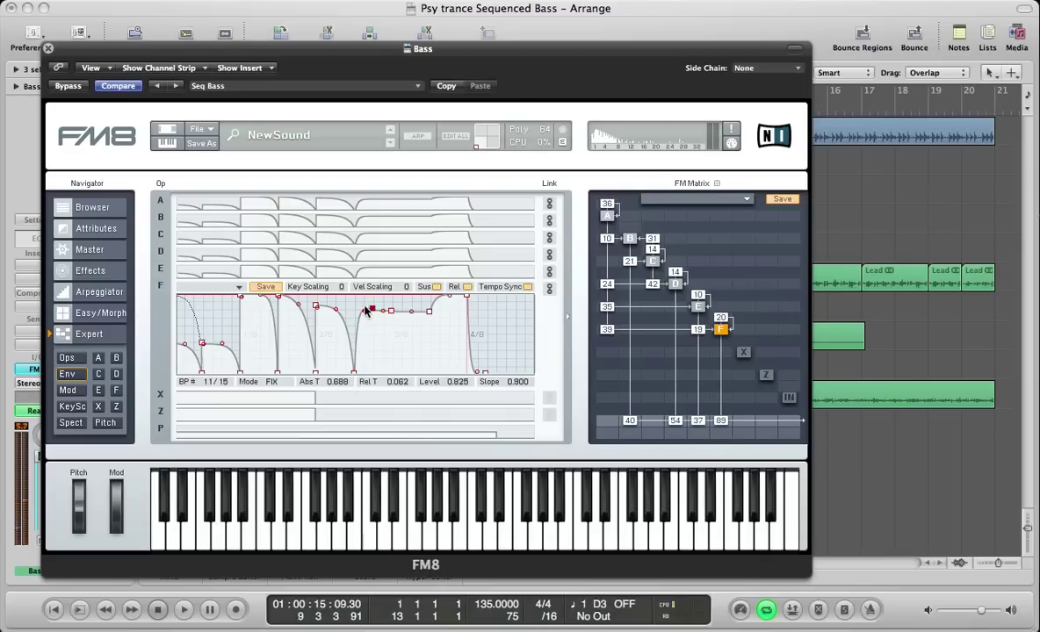
{"action": "left_click_drag", "start_coordinate": [373, 308], "coordinate": [390, 371]}
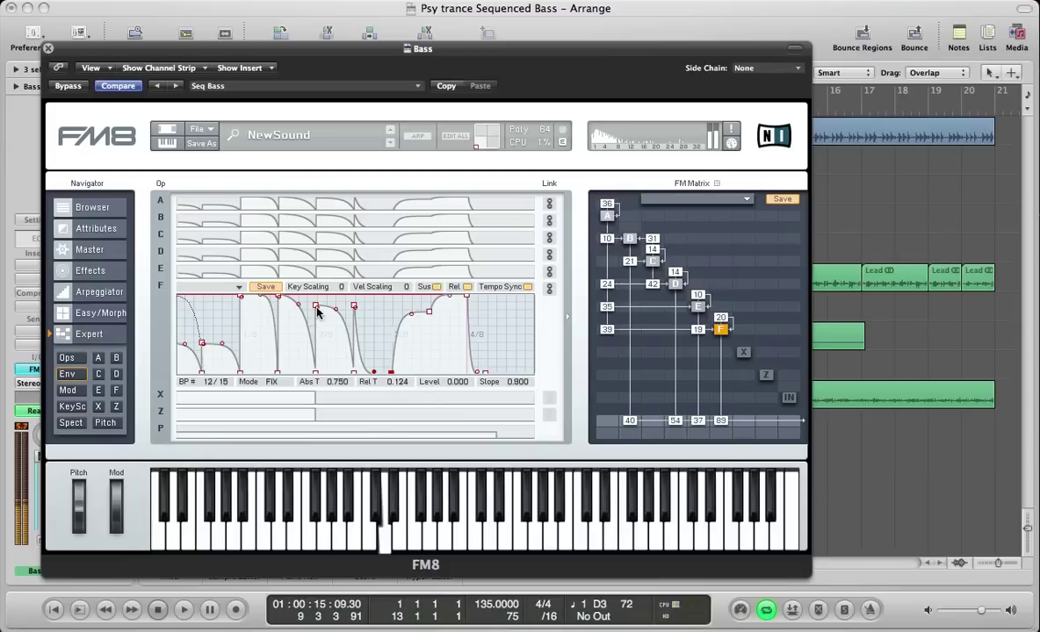
{"action": "left_click_drag", "start_coordinate": [316, 306], "coordinate": [356, 335]}
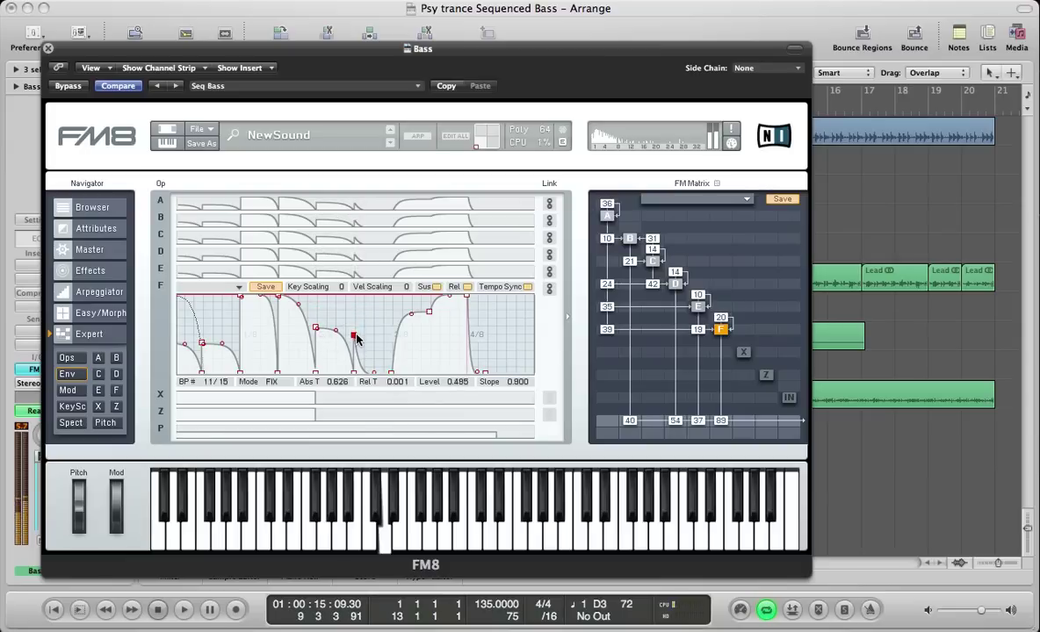
- Add breakpoint 13 at 0.751 with full level and breakpoint 14 at 0.874 with zero level
{"action": "double_click", "coordinate": [398, 314]}
{"action": "left_click_drag", "start_coordinate": [399, 315], "coordinate": [392, 296]}
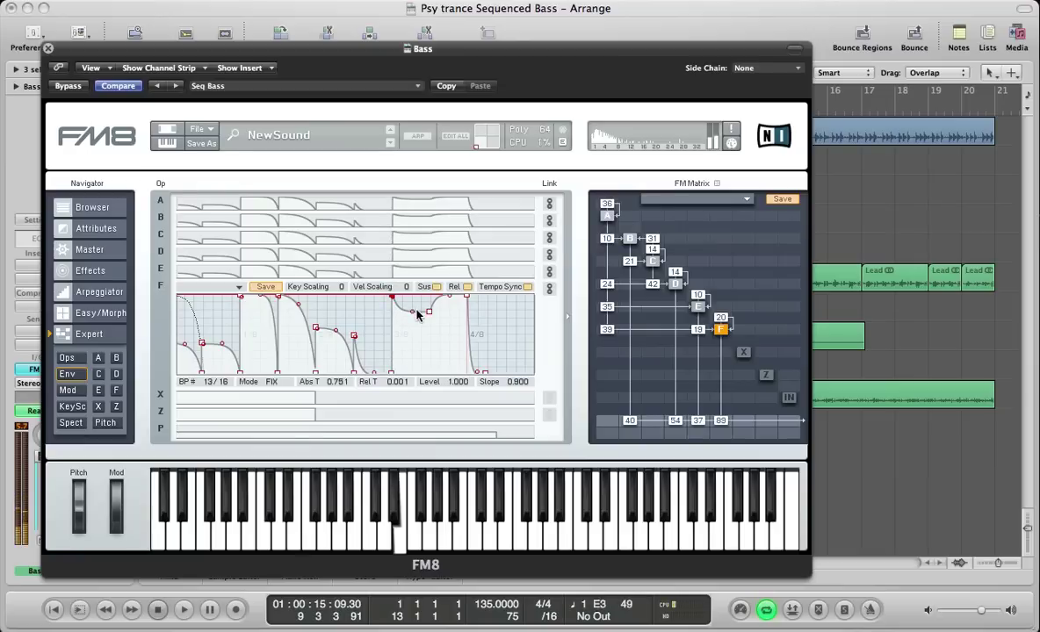
{"action": "double_click", "coordinate": [411, 312]}
{"action": "scroll", "coordinate": [425, 360], "scroll_direction": "down", "scroll_amount": 2}
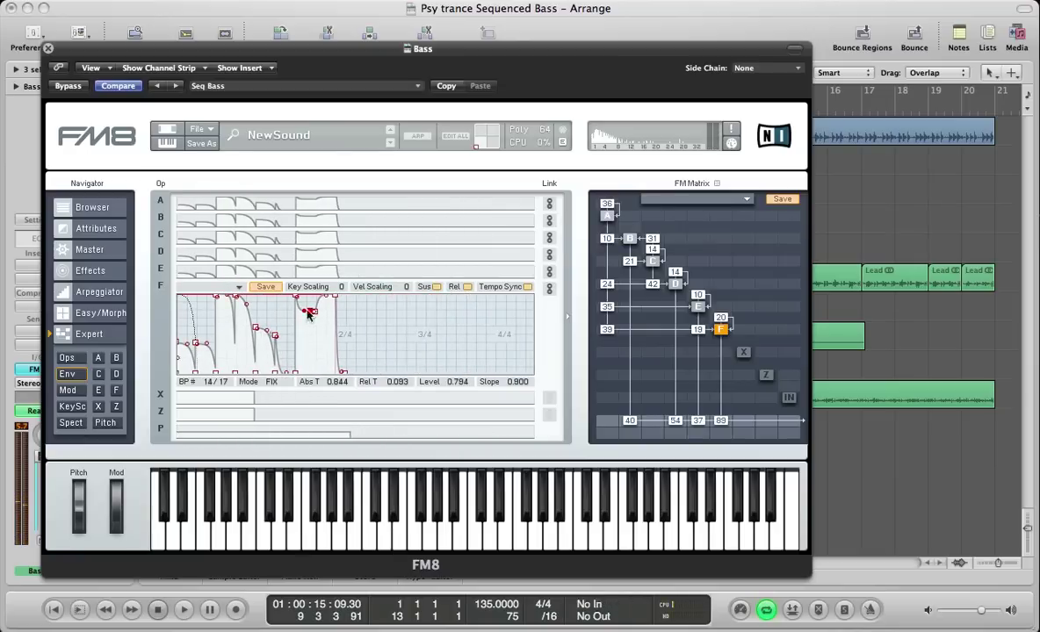
{"action": "scroll", "coordinate": [256, 316], "scroll_direction": "up", "scroll_amount": 3}
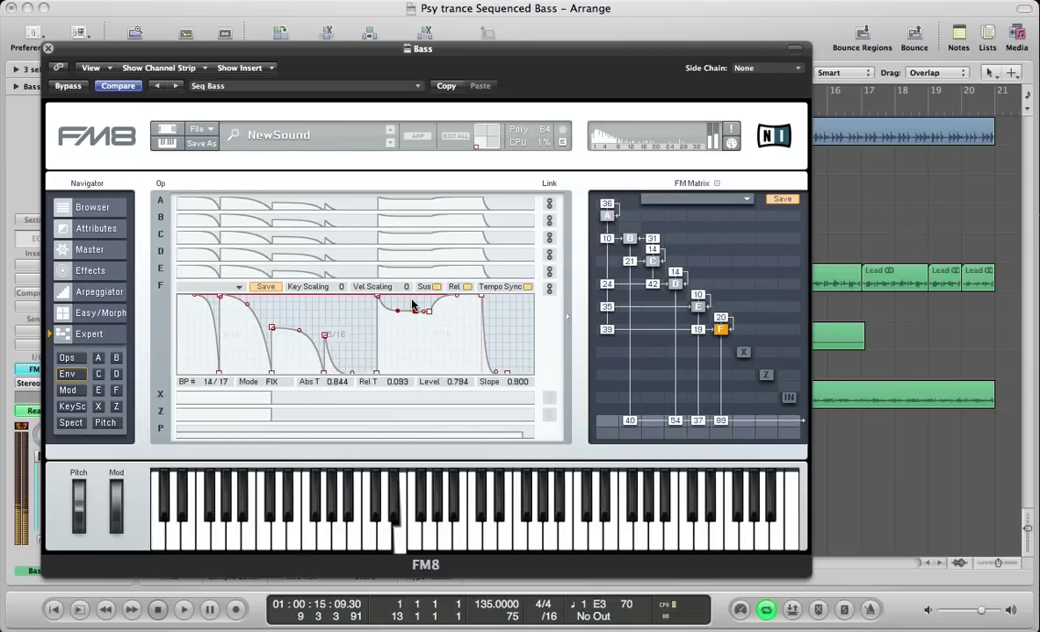
{"action": "left_click_drag", "start_coordinate": [416, 310], "coordinate": [429, 379]}
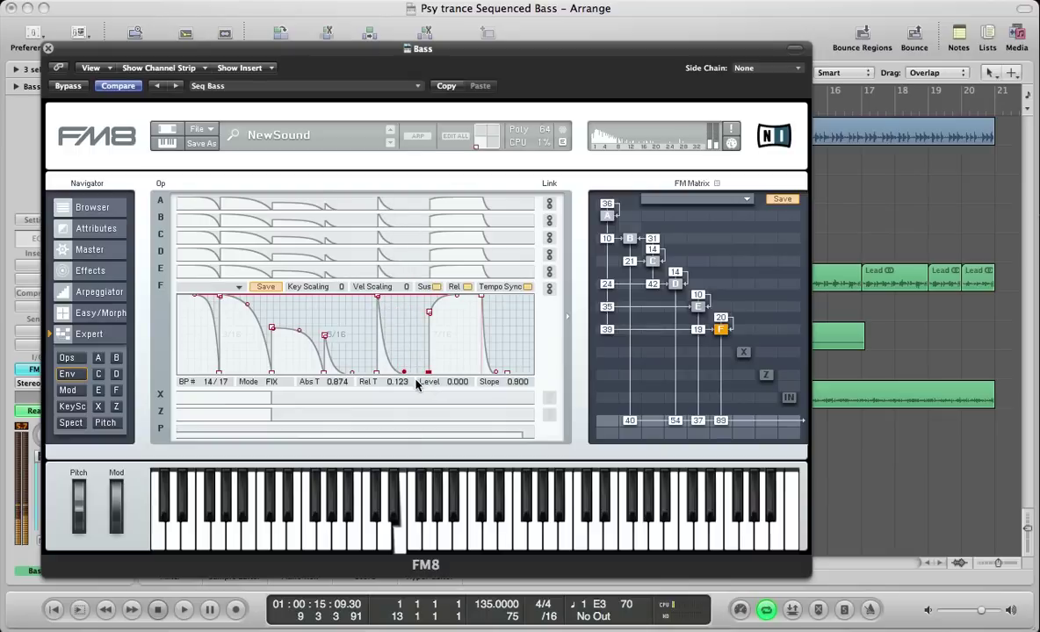
- Form a final full-level pulse after 0.874, and set the slopes of breakpoints 14 and 6 to 0.230 and 0.350
{"action": "left_click", "coordinate": [428, 313]}
{"action": "left_click_drag", "start_coordinate": [430, 316], "coordinate": [406, 309]}
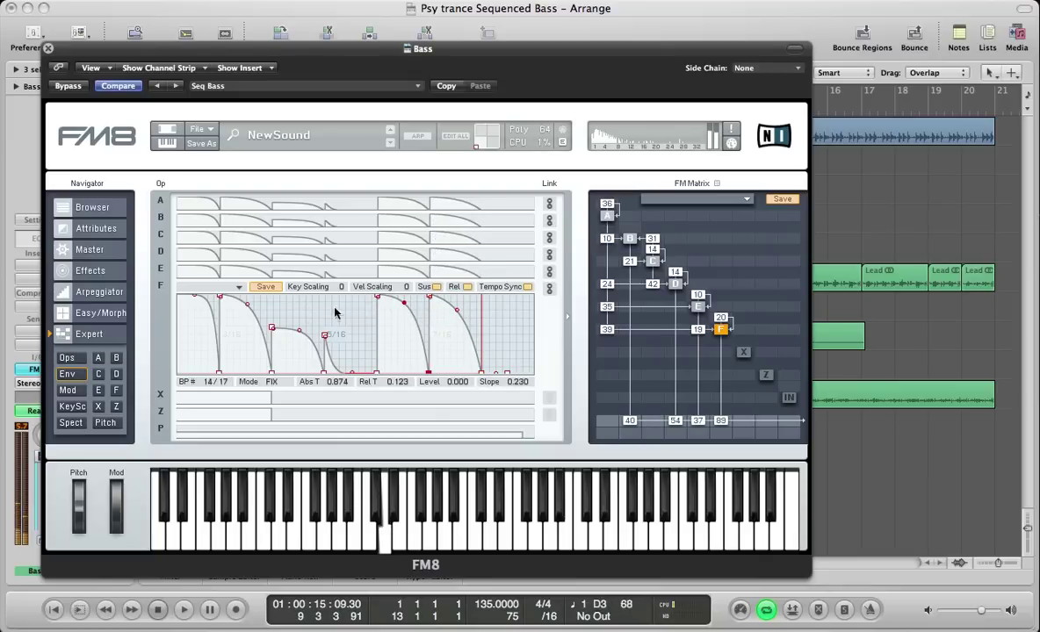
{"action": "mouse_move", "coordinate": [336, 314]}
{"action": "left_mouse_down"}
{"action": "mouse_move", "coordinate": [367, 329]}
{"action": "mouse_move", "coordinate": [337, 313]}
{"action": "left_mouse_up"}
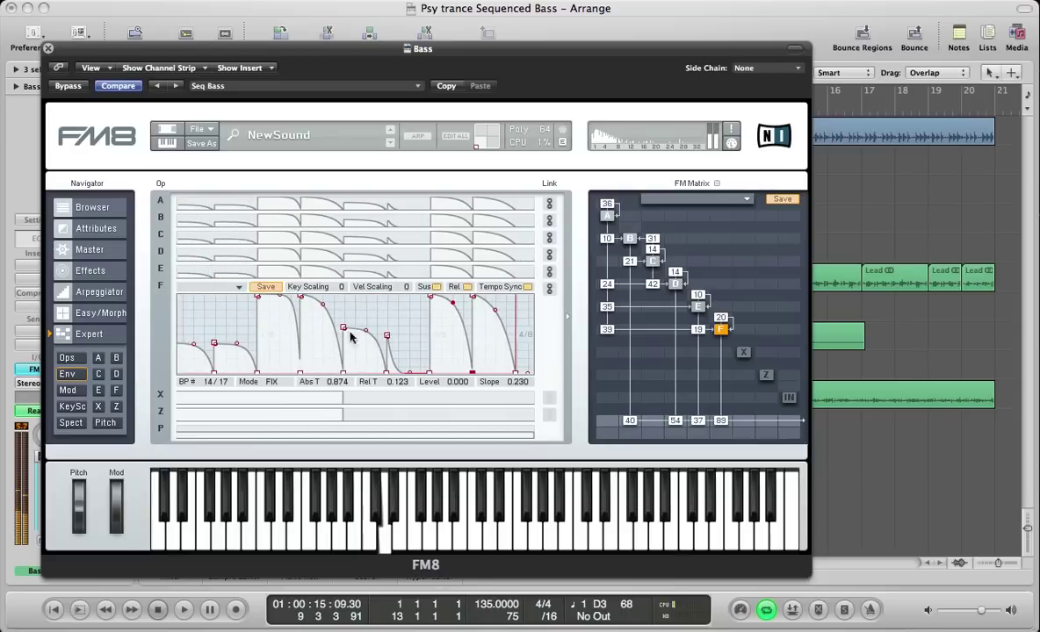
{"action": "left_click_drag", "start_coordinate": [278, 300], "coordinate": [276, 323]}
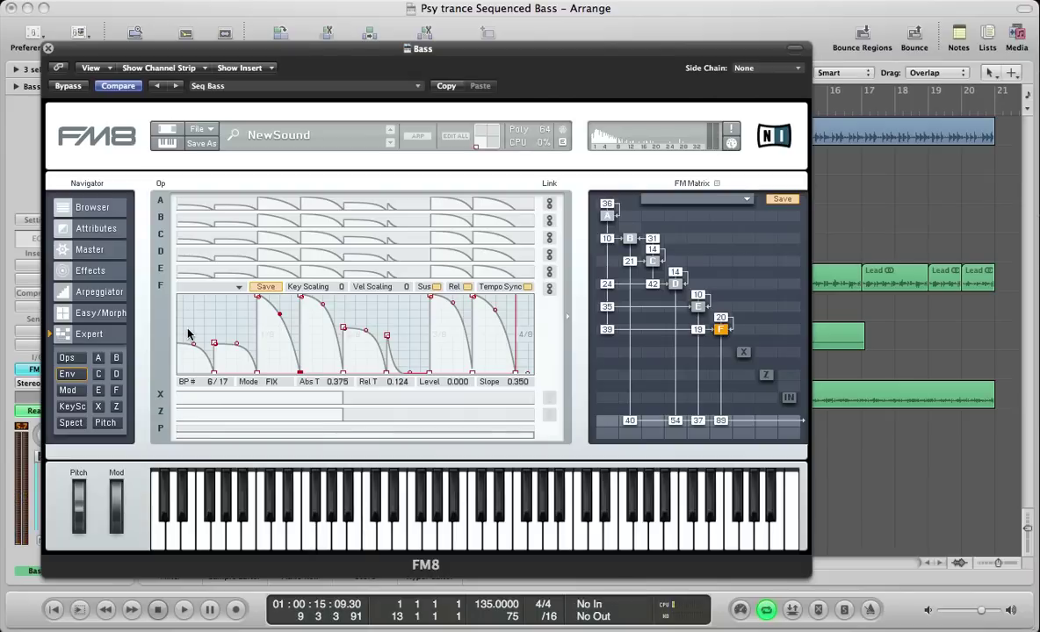
- Unlink operator A's envelope and drop its breakpoints 1, 3, 9 and 11 to zero level
{"action": "left_click", "coordinate": [332, 203]}
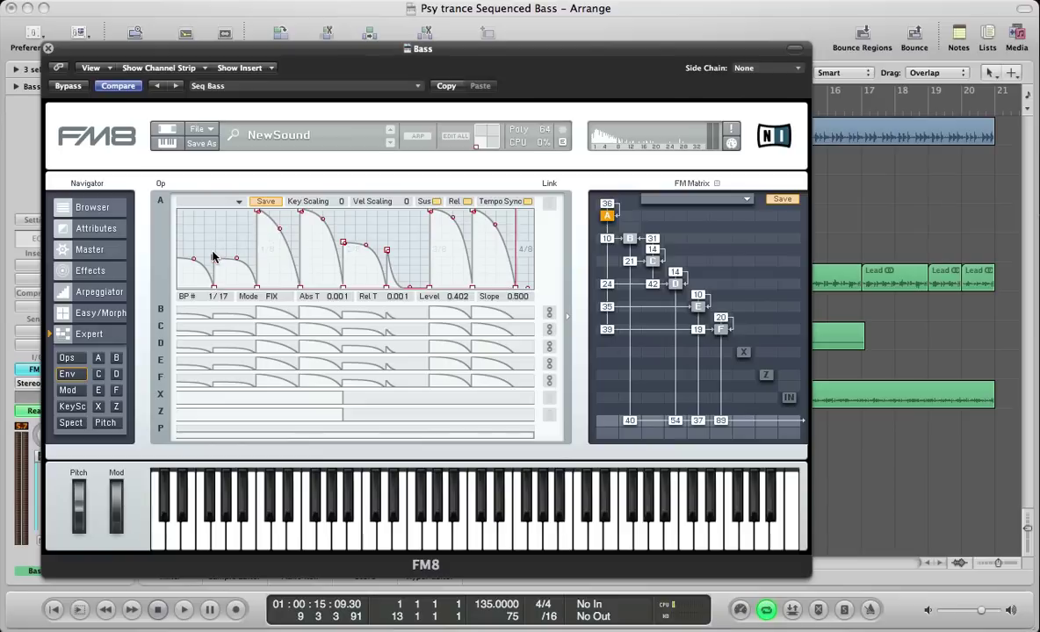
{"action": "left_click_drag", "start_coordinate": [213, 261], "coordinate": [213, 301]}
{"action": "left_click_drag", "start_coordinate": [187, 234], "coordinate": [238, 234]}
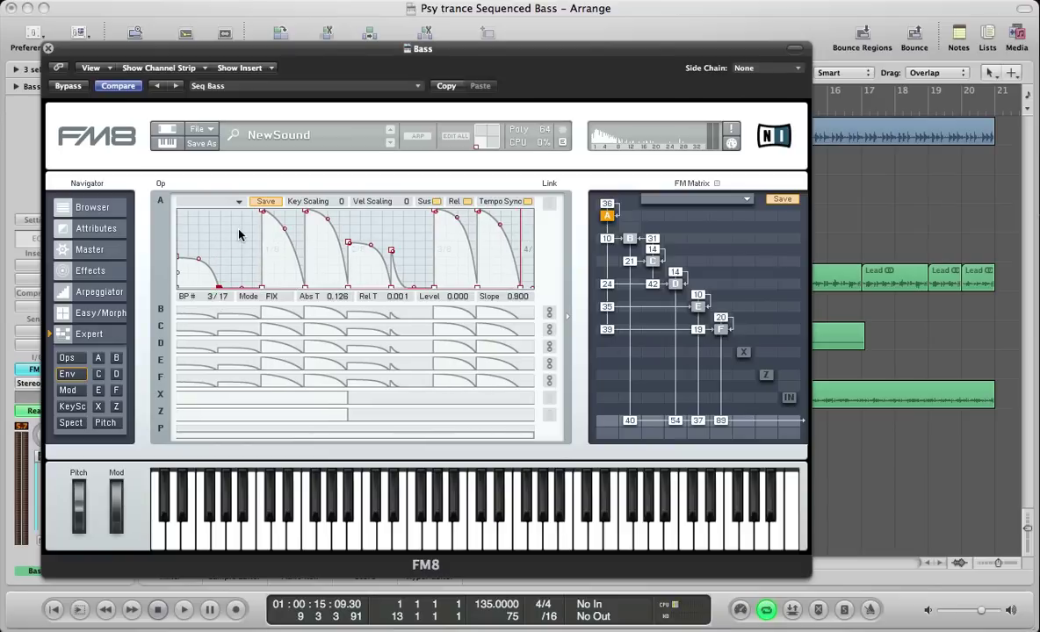
{"action": "left_click_drag", "start_coordinate": [179, 255], "coordinate": [179, 287]}
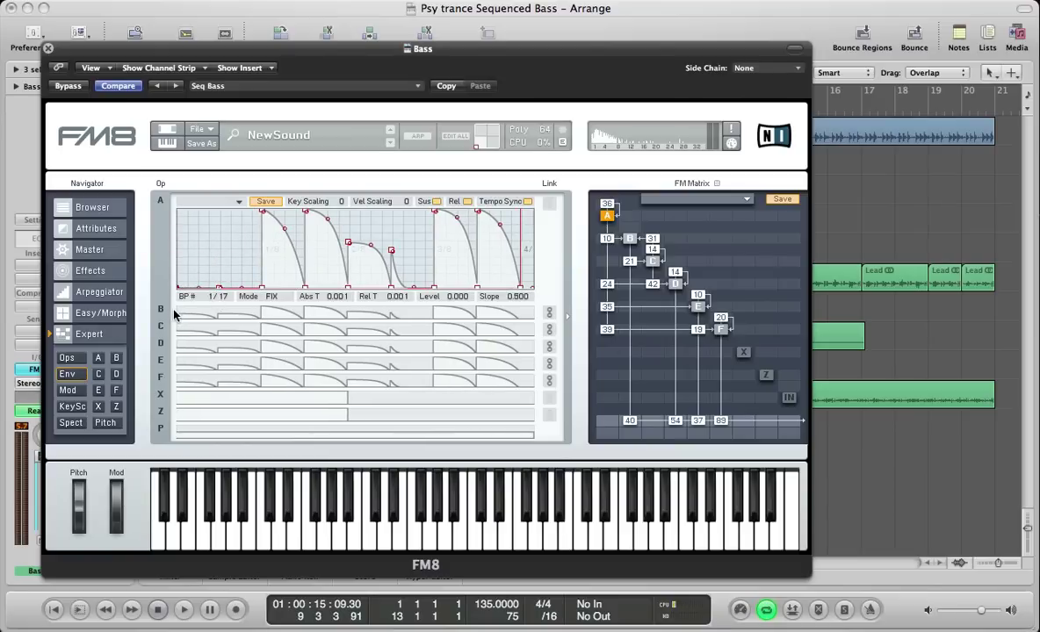
{"action": "left_click_drag", "start_coordinate": [348, 243], "coordinate": [348, 293]}
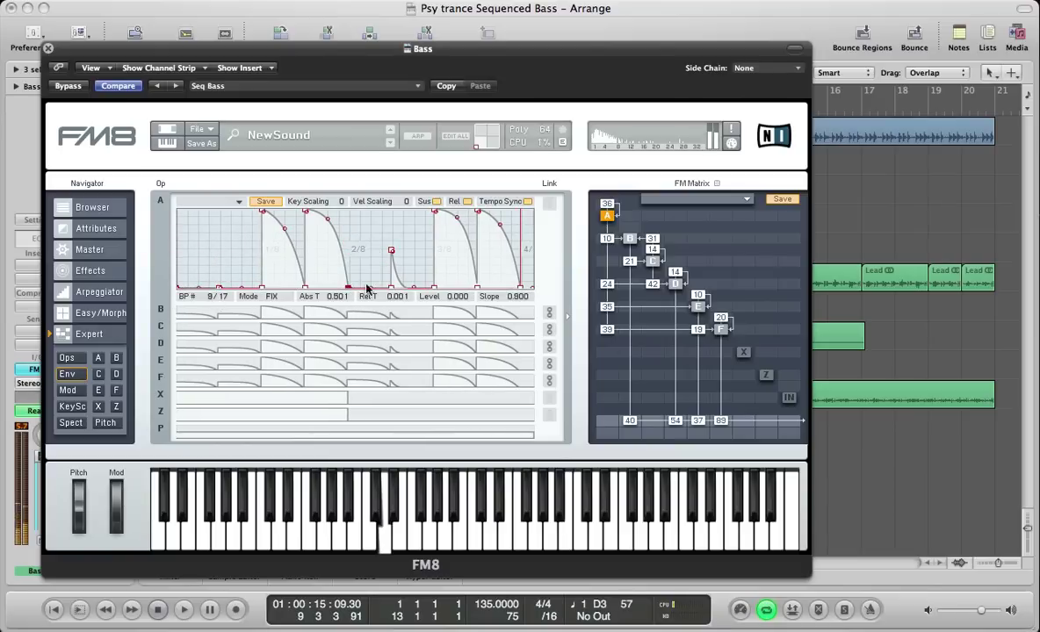
{"action": "left_click_drag", "start_coordinate": [389, 264], "coordinate": [393, 294]}
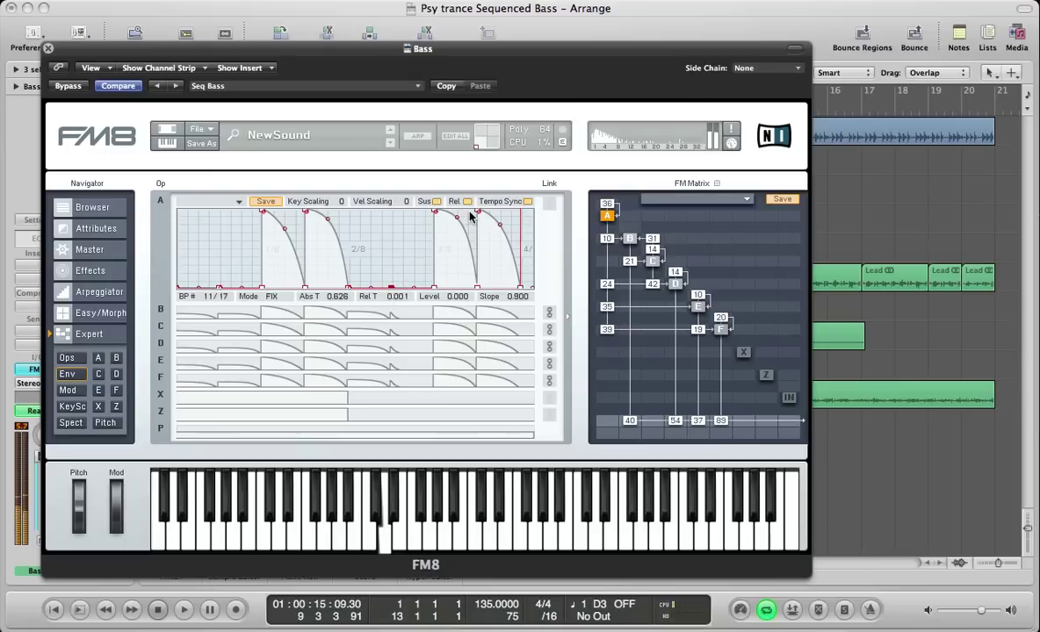
- In operator A's envelope, raise breakpoint 16 to level 0.773 and set the slope of breakpoint 14 to 0.778
{"action": "left_click_drag", "start_coordinate": [522, 290], "coordinate": [520, 227]}
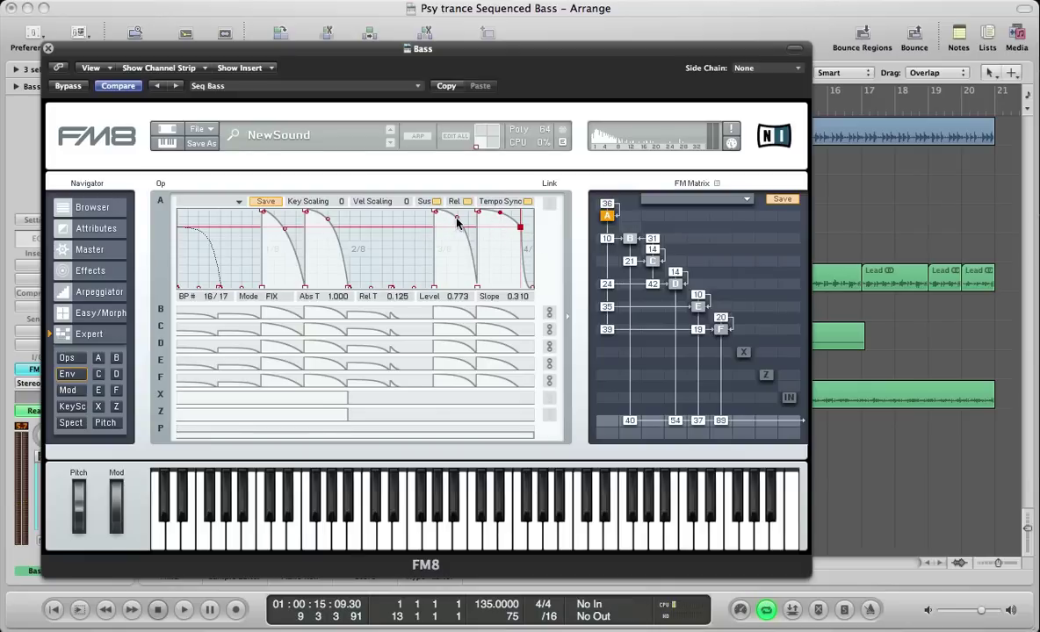
{"action": "left_click_drag", "start_coordinate": [457, 220], "coordinate": [450, 266]}
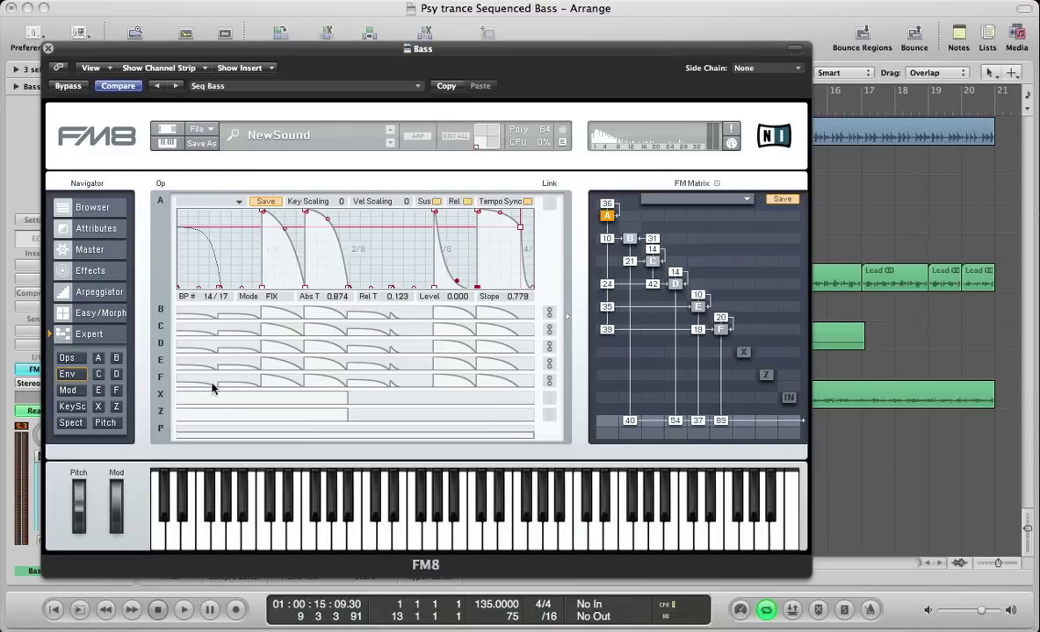
- Add the Overdrive effect with drive 72 and the switch beside it on, setting the tone to 100 and the bass to 16
{"action": "left_click", "coordinate": [92, 271]}
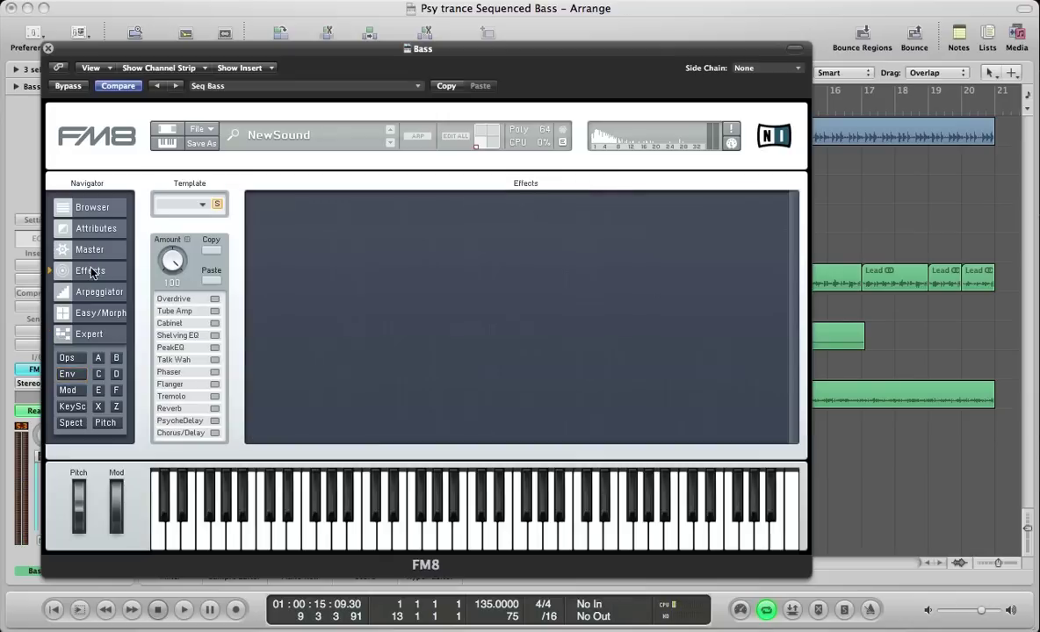
{"action": "left_click", "coordinate": [214, 300]}
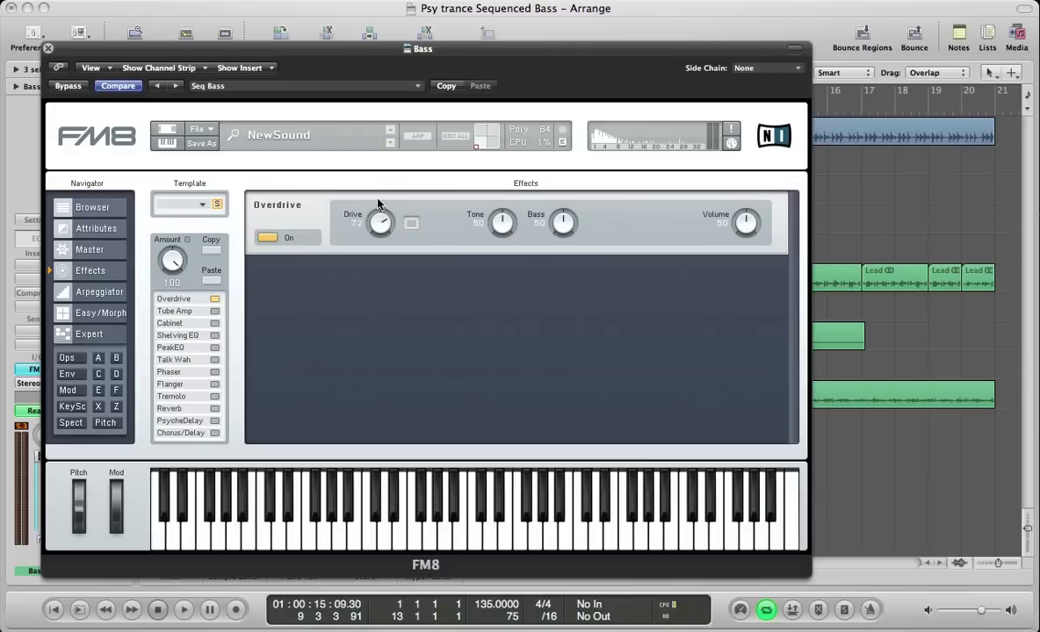
{"action": "left_click_drag", "start_coordinate": [510, 231], "coordinate": [499, 90]}
{"action": "left_click_drag", "start_coordinate": [560, 228], "coordinate": [556, 257]}
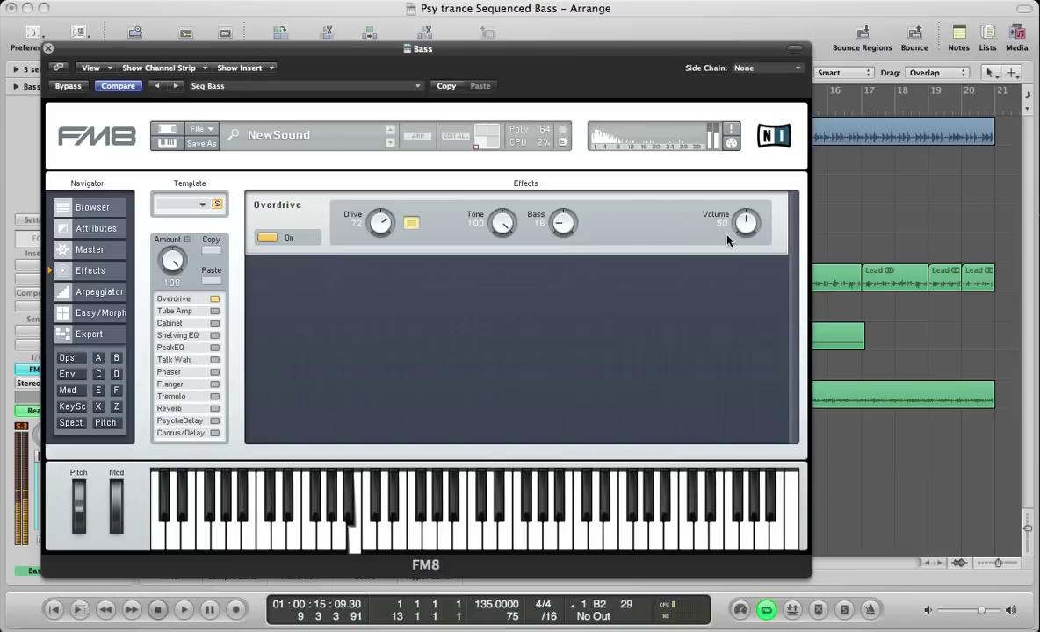
- Set the Overdrive volume to 57 and add a Peak EQ, boosting the first band slightly in the upper mids and the second in the highs
{"action": "scroll", "coordinate": [742, 227], "scroll_direction": "up", "scroll_amount": 5}
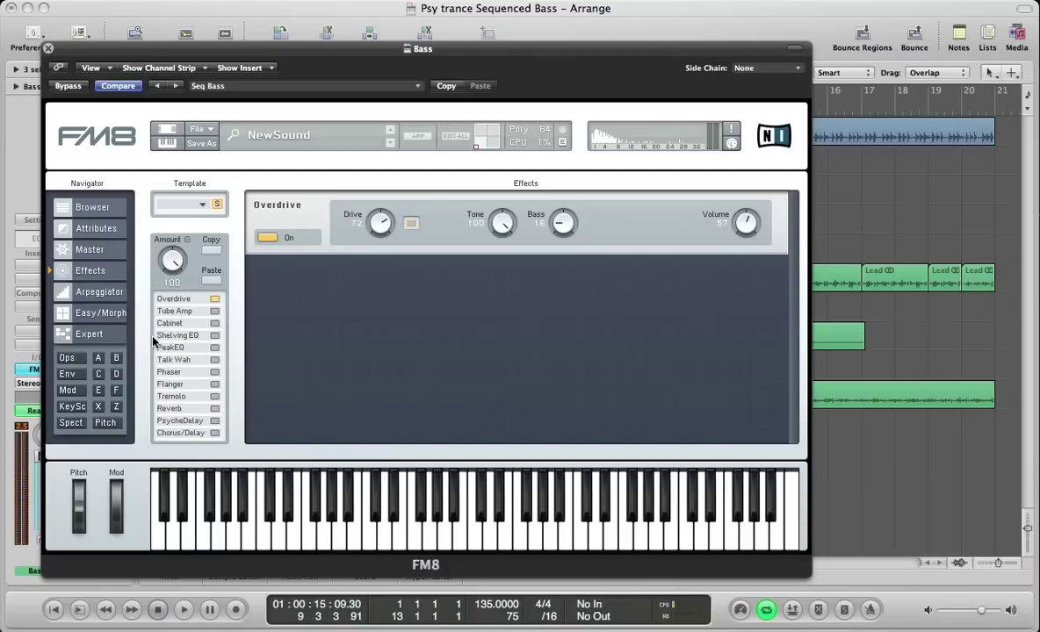
{"action": "left_click", "coordinate": [215, 348]}
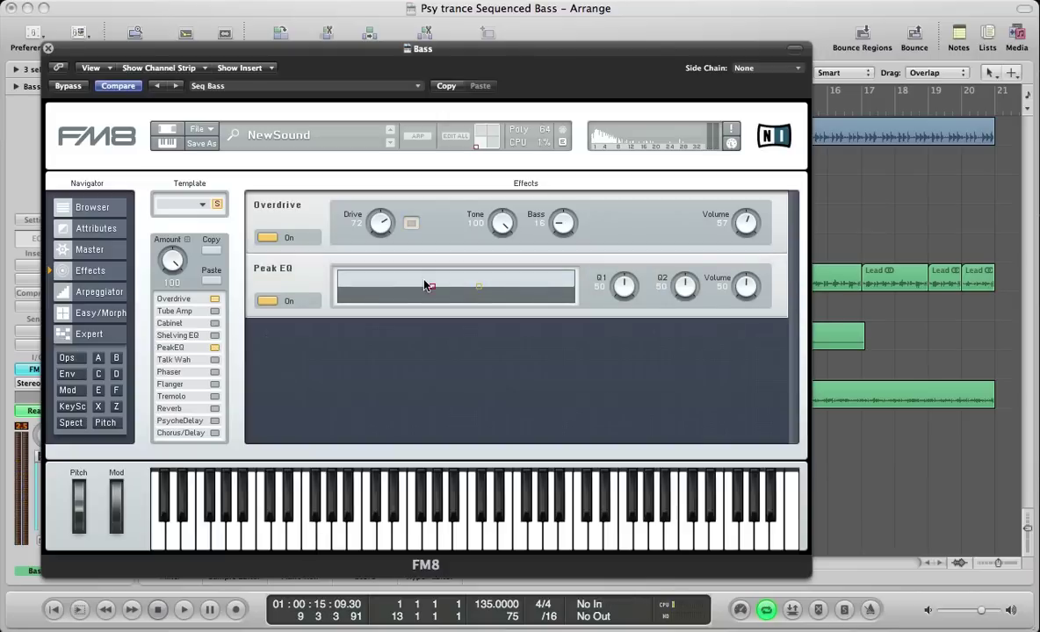
{"action": "left_click_drag", "start_coordinate": [479, 290], "coordinate": [543, 276]}
{"action": "left_click_drag", "start_coordinate": [432, 287], "coordinate": [477, 283]}
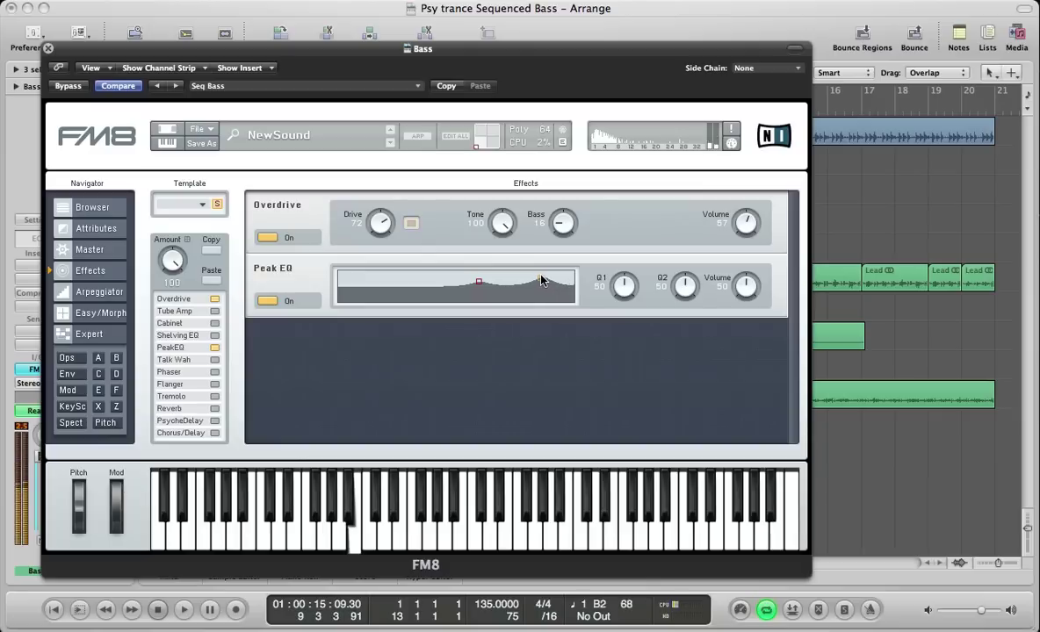
- Add the Flanger effect with its Dry Wet mix set to 11
{"action": "left_click", "coordinate": [215, 383]}
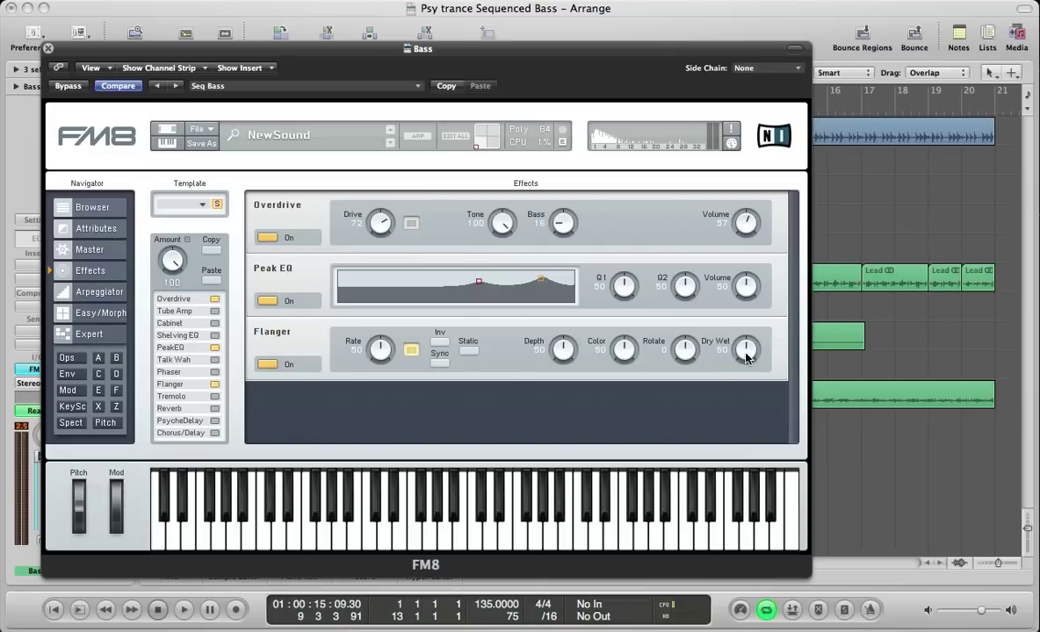
{"action": "left_click_drag", "start_coordinate": [746, 355], "coordinate": [743, 396]}
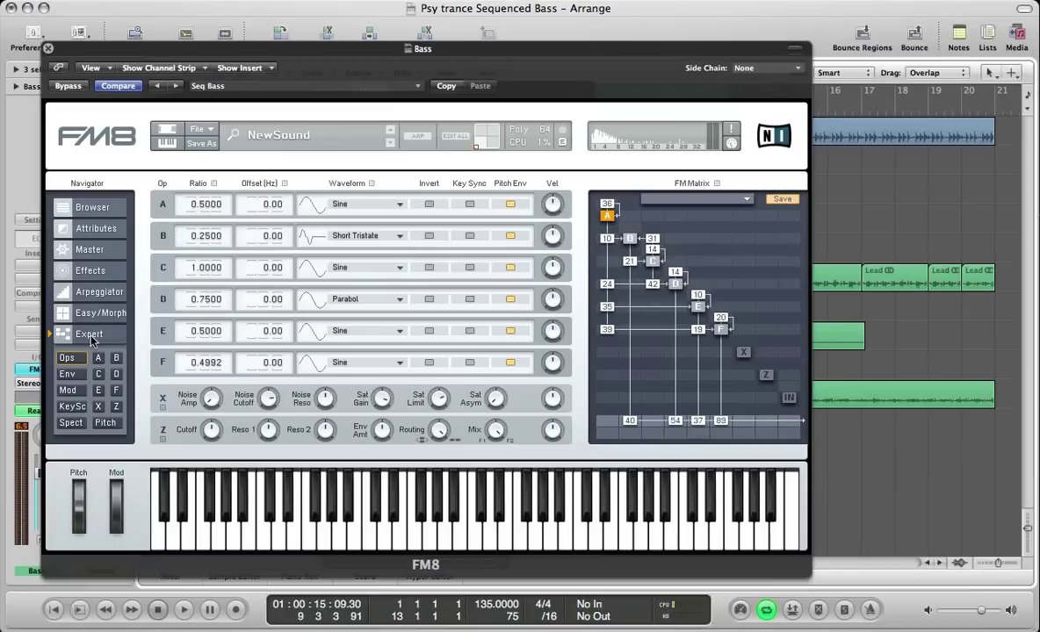
- Play the arrangement to audition the sequenced bass, stop playback, and reopen the effects settings
{"action": "key", "text": "space"}
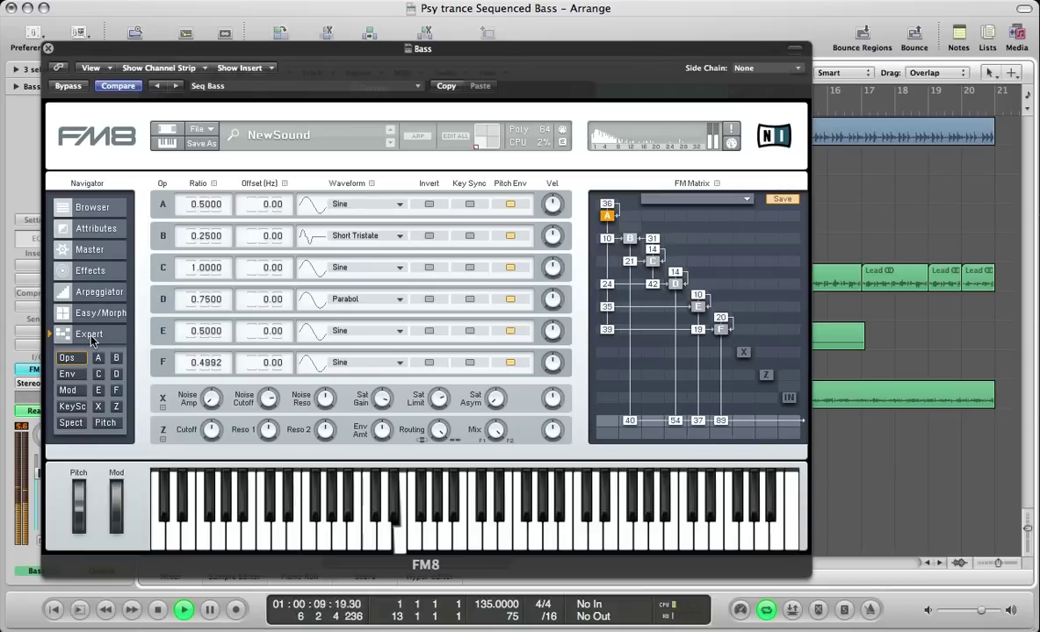
{"action": "key", "text": "space"}
{"action": "left_click", "coordinate": [90, 270]}
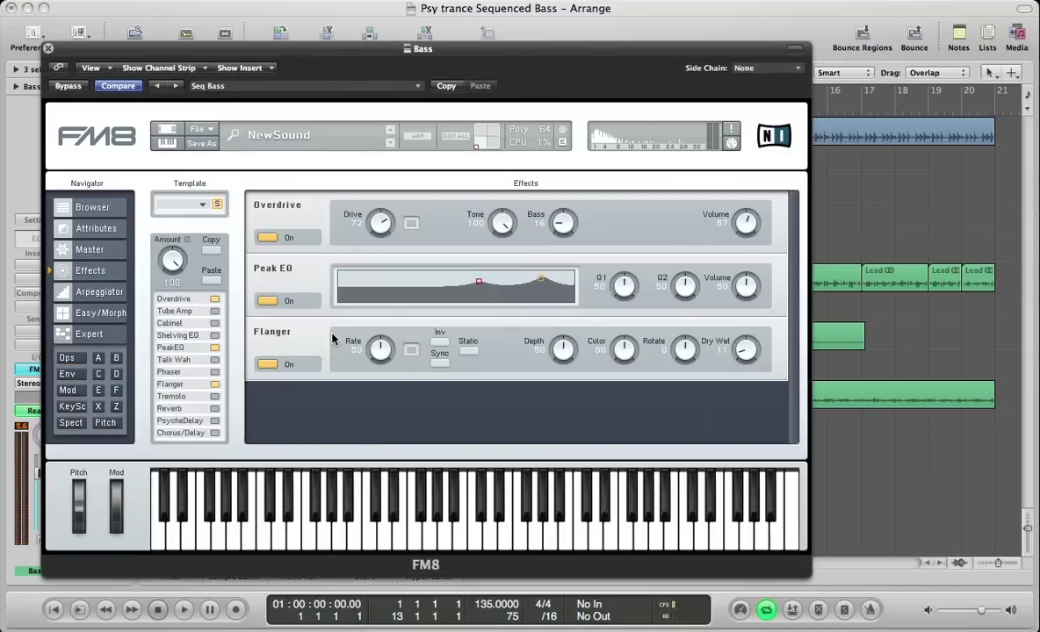